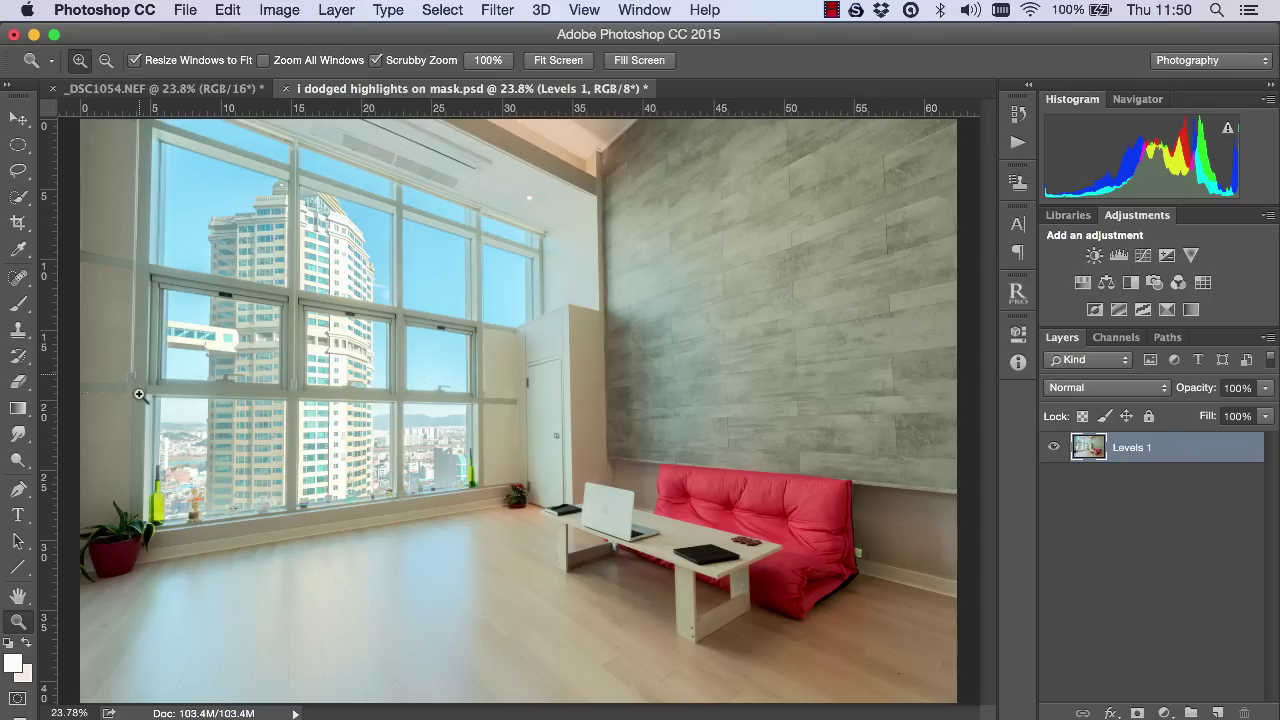
Confirm the rulers are on, zoom out slightly, and put the interior photo into Free Transform.
click(587, 11)
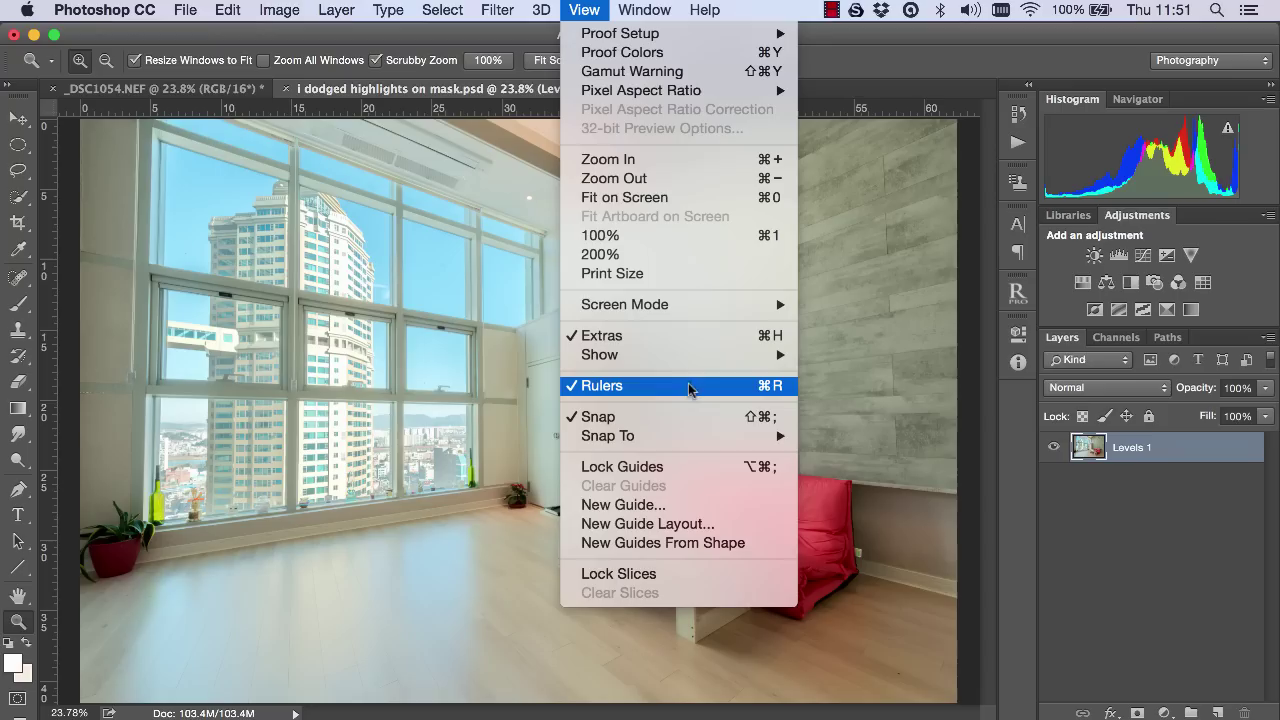
click(898, 60)
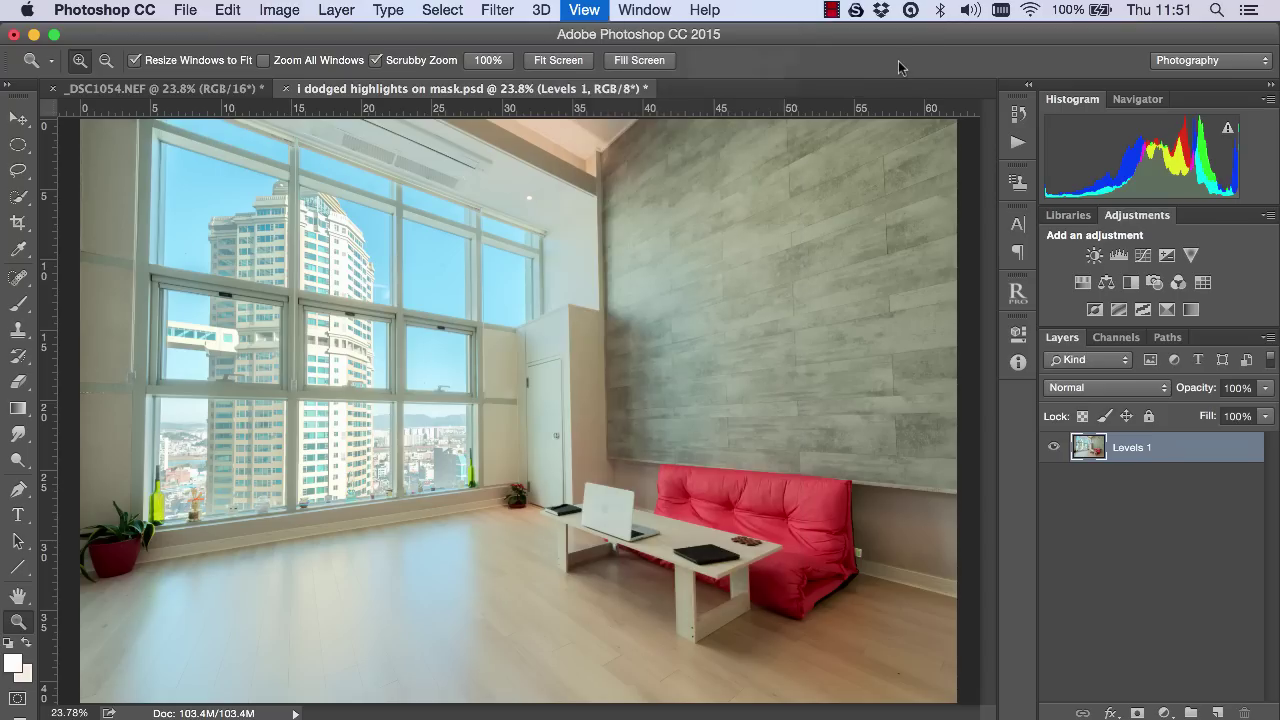
drag(606, 414, 590, 419)
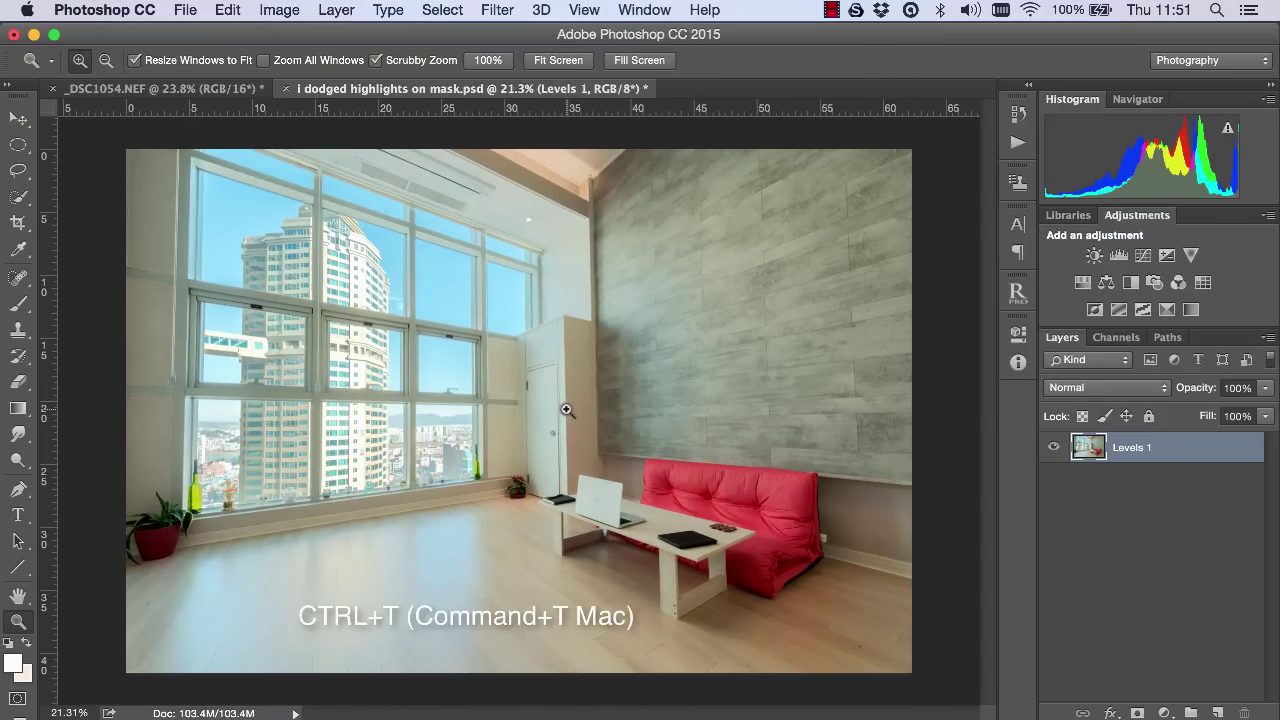
key(super+t)
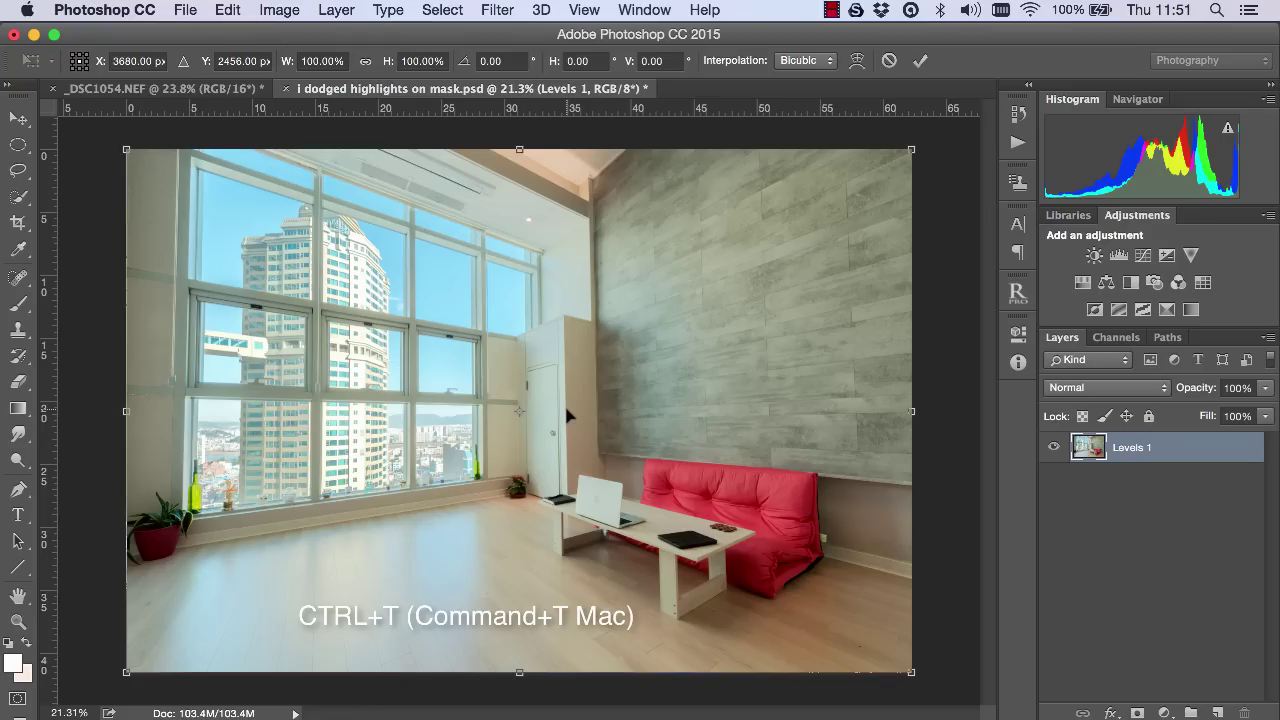
Switch the transform to Distort and pull the top-left corner outward, checking it against a vertical guide.
right_click(153, 186)
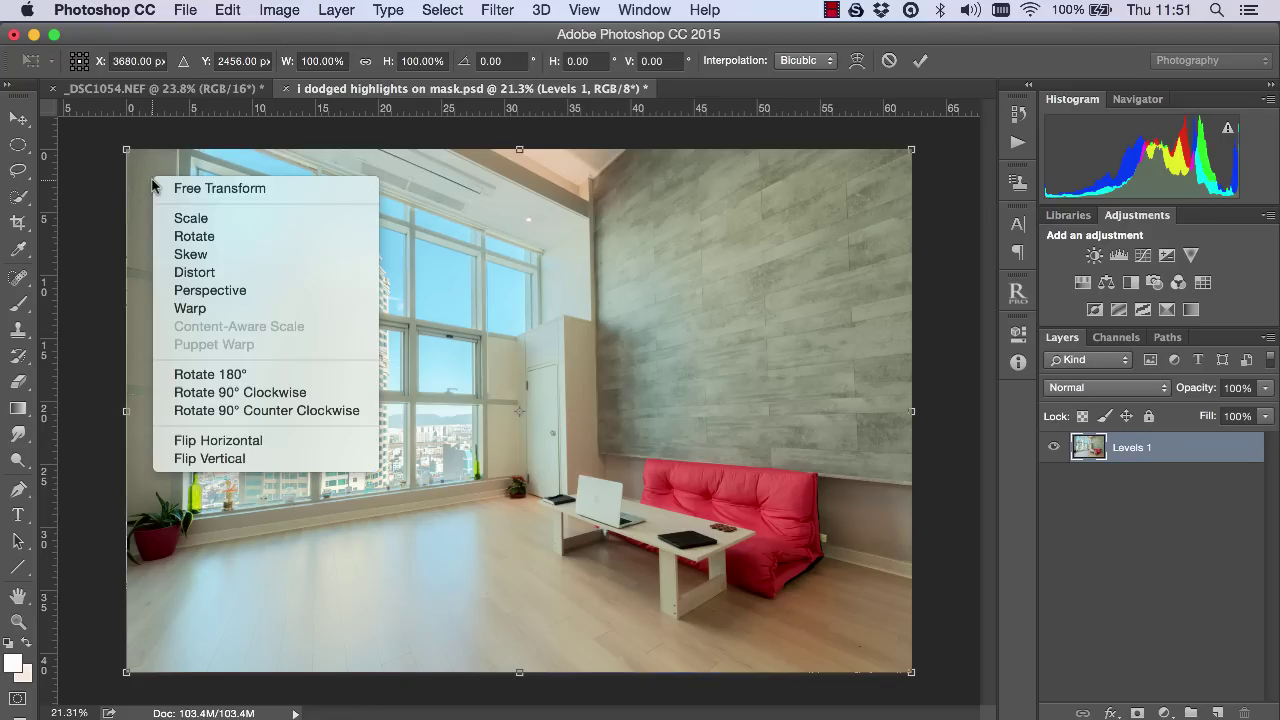
click(190, 275)
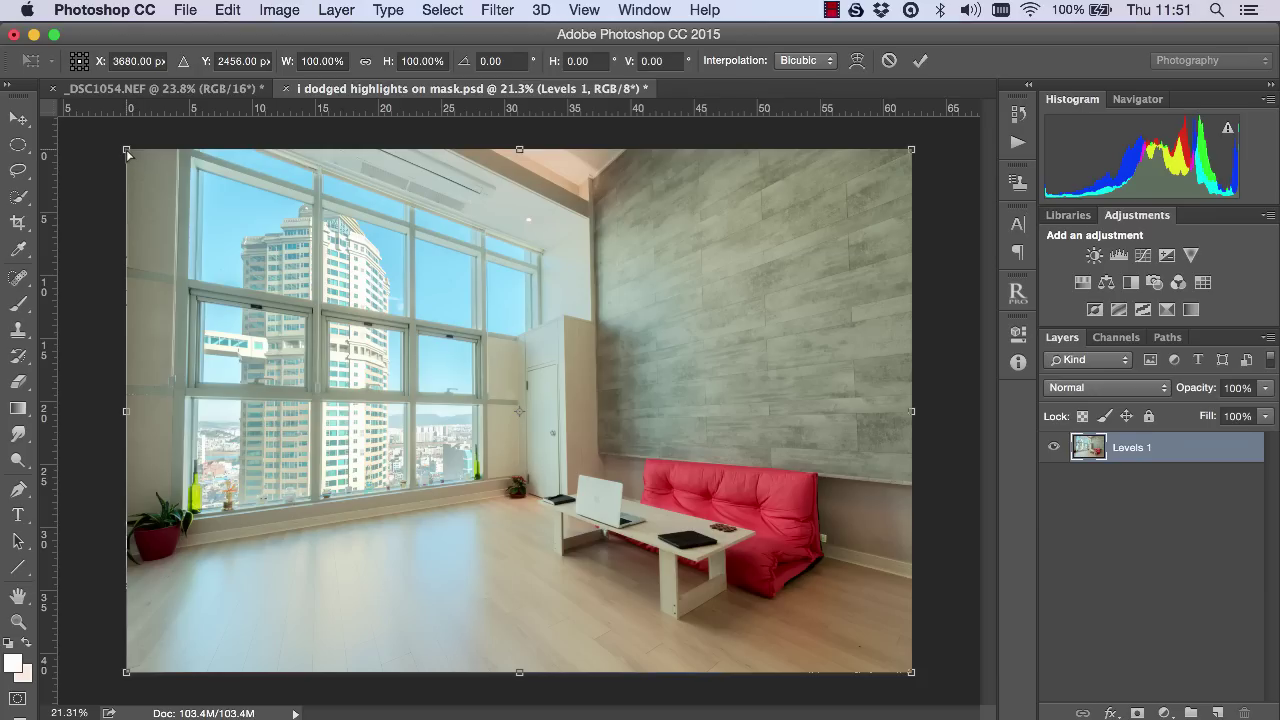
drag(123, 149, 119, 152)
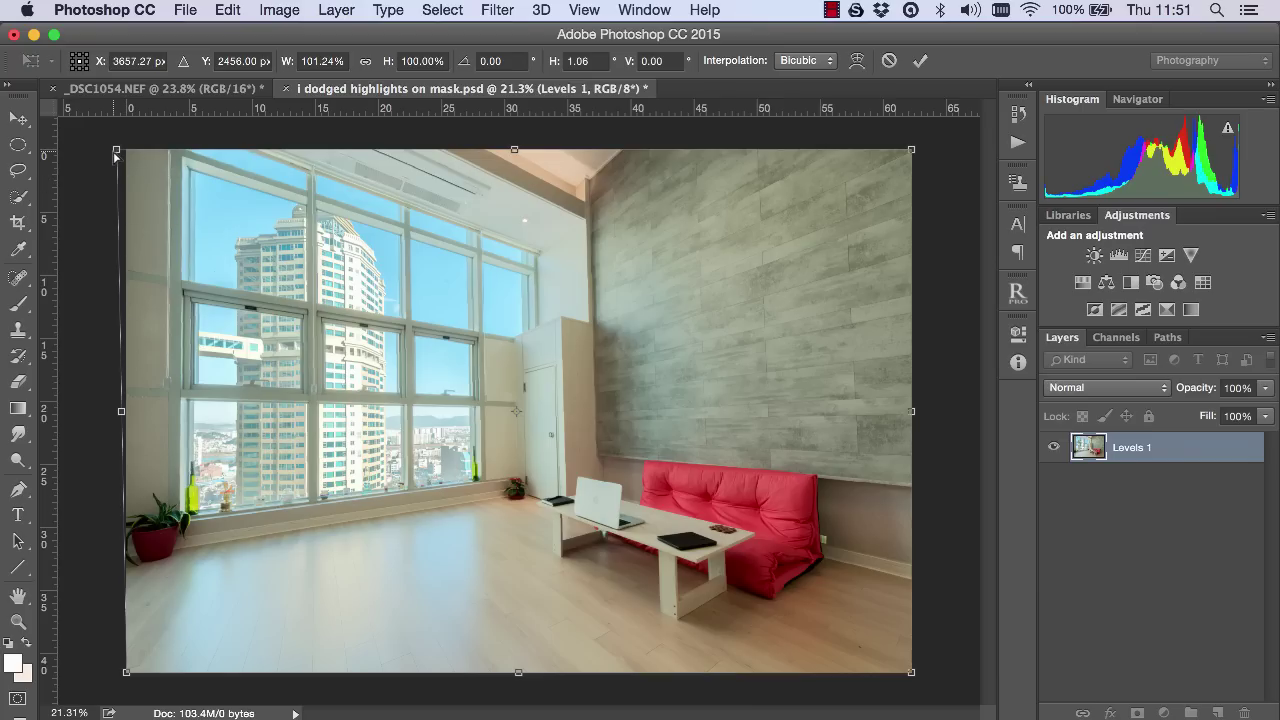
drag(116, 155, 112, 151)
drag(50, 288, 164, 294)
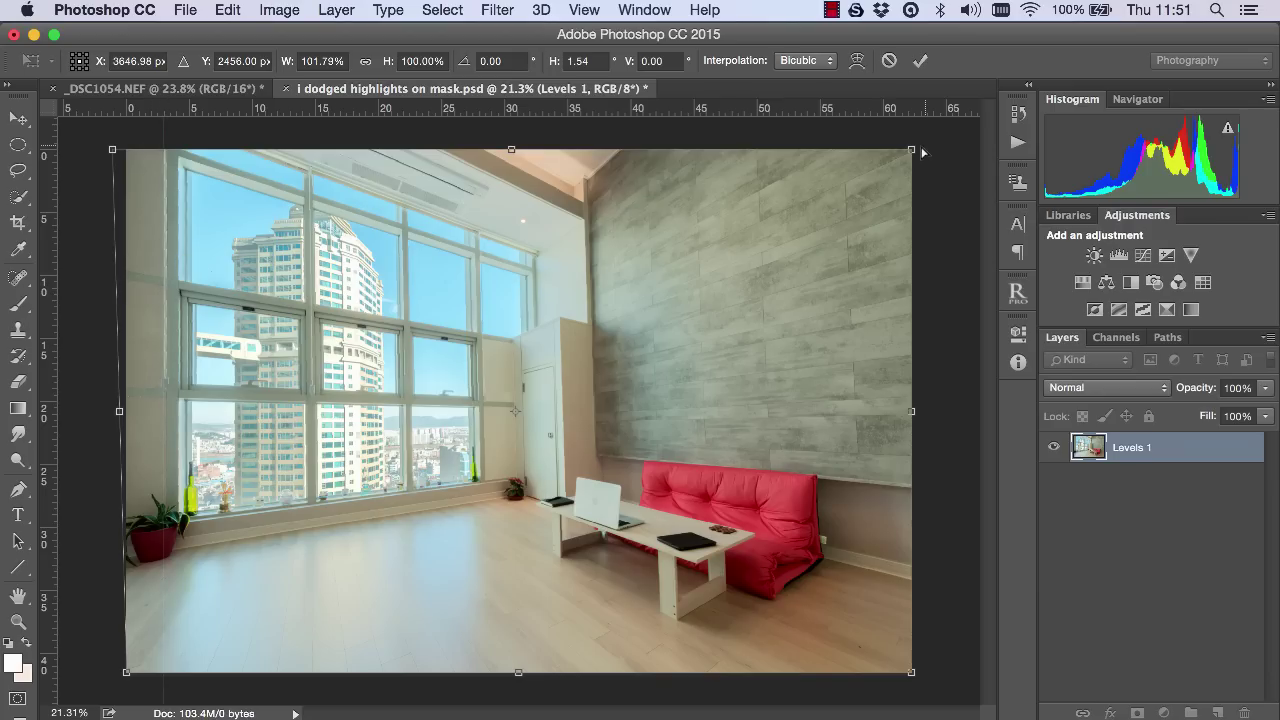
Pull the top-right corner out to a right-edge guide, fine-tune, and commit (105.87% width, -3.09° skew).
drag(914, 153, 939, 149)
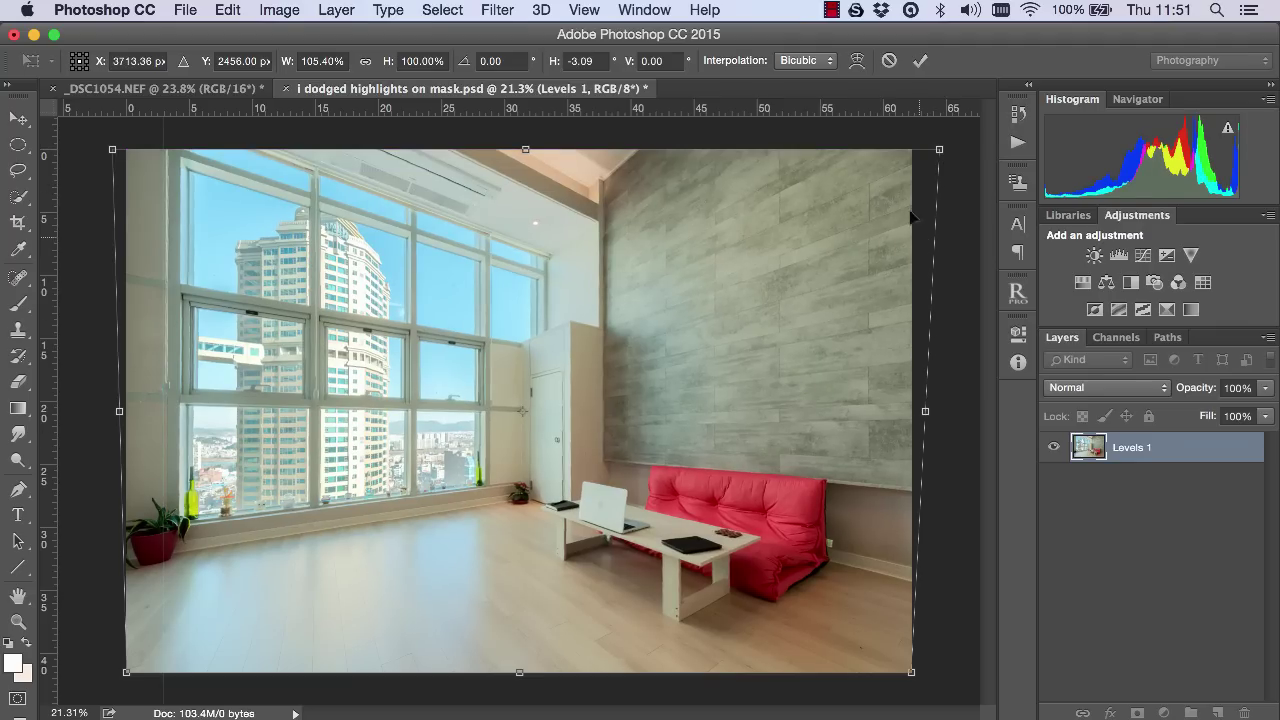
drag(48, 322, 870, 265)
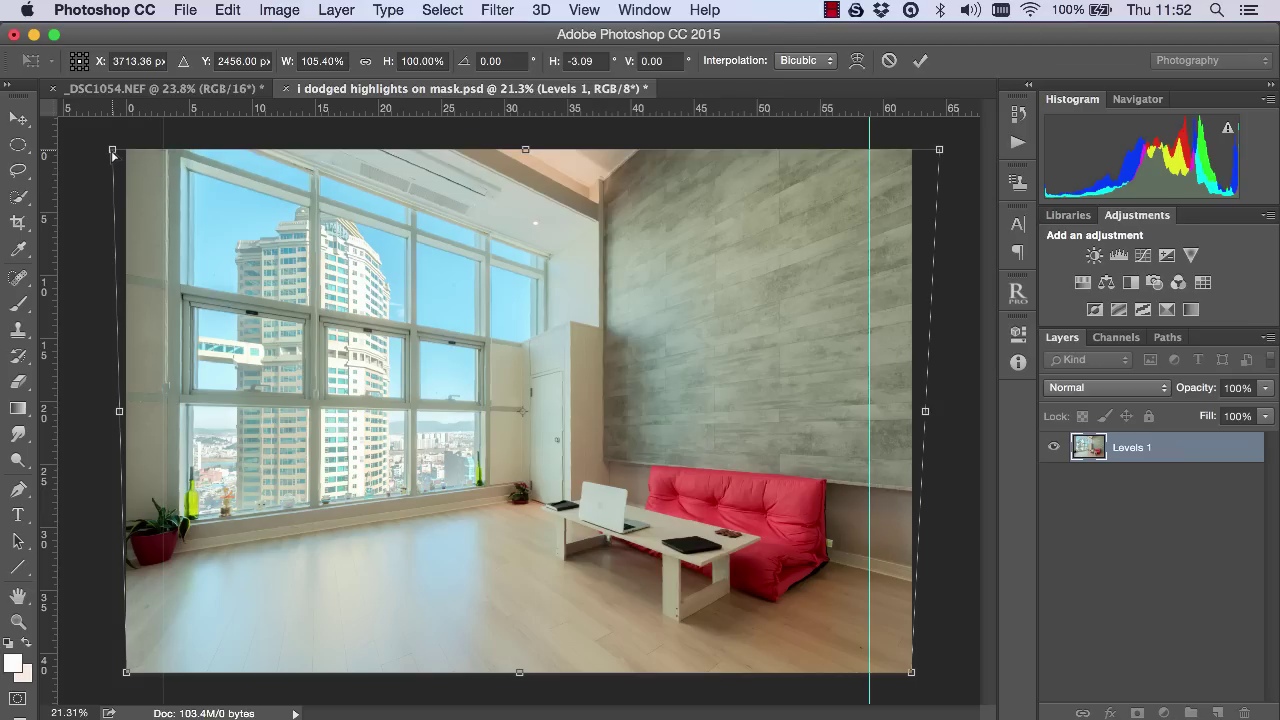
drag(111, 151, 111, 154)
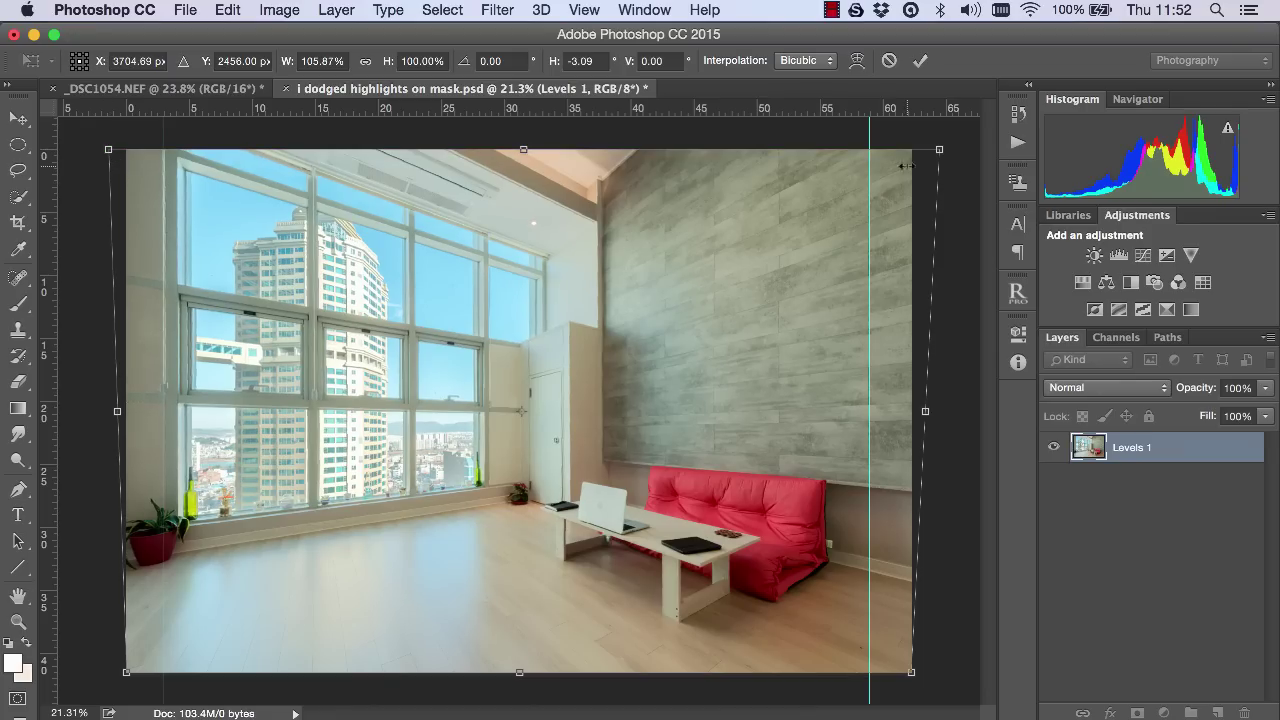
click(918, 64)
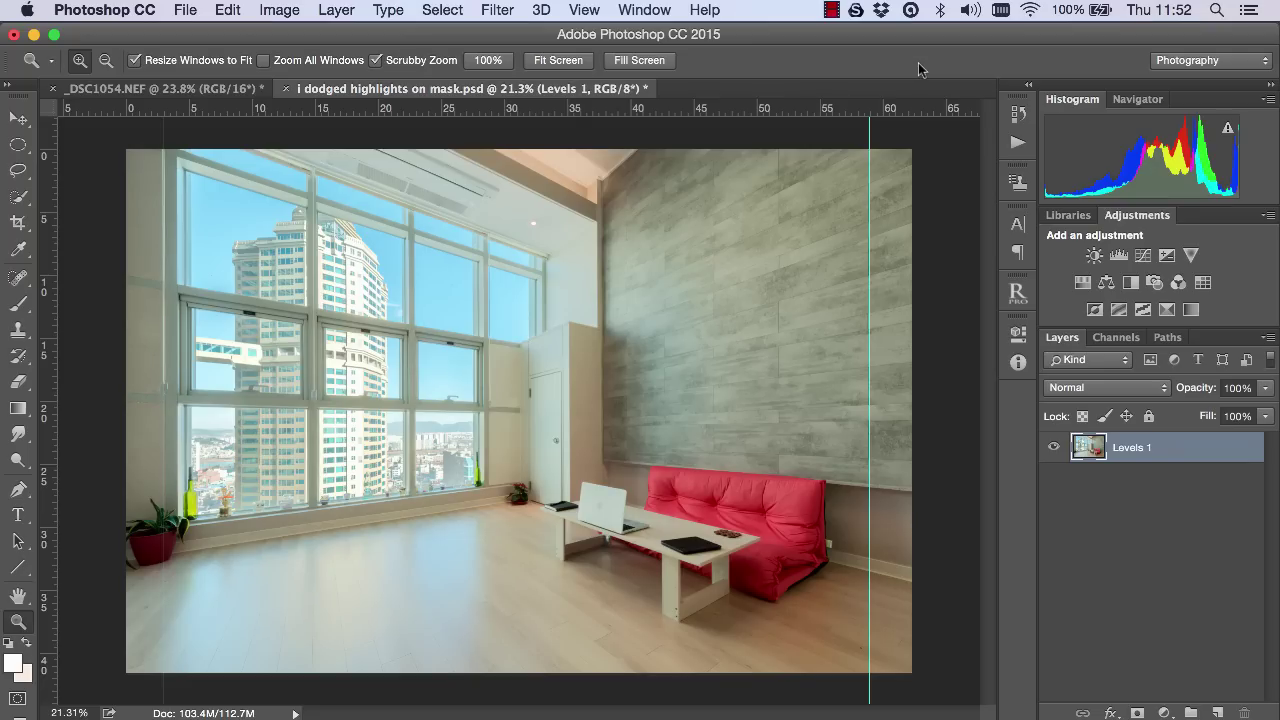
Hide the guides, fit the interior photo to the window, and switch to _DSC1054.NEF.
key(super+semicolon)
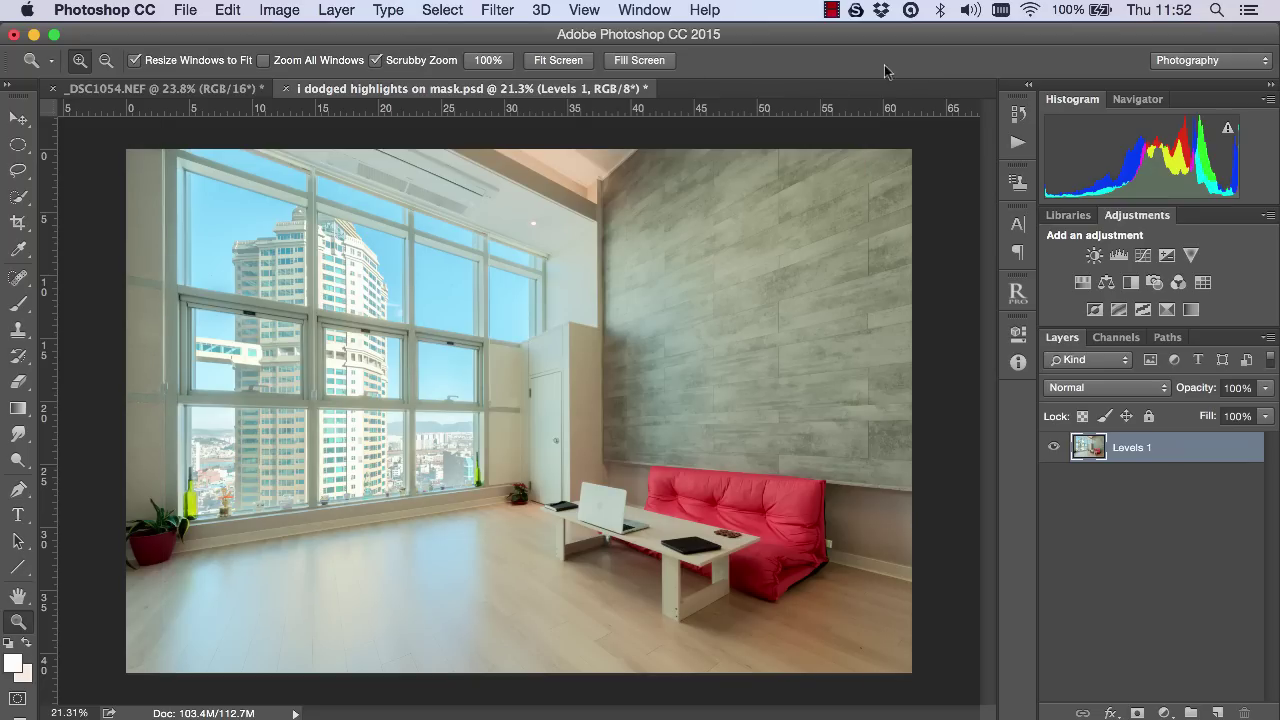
click(562, 66)
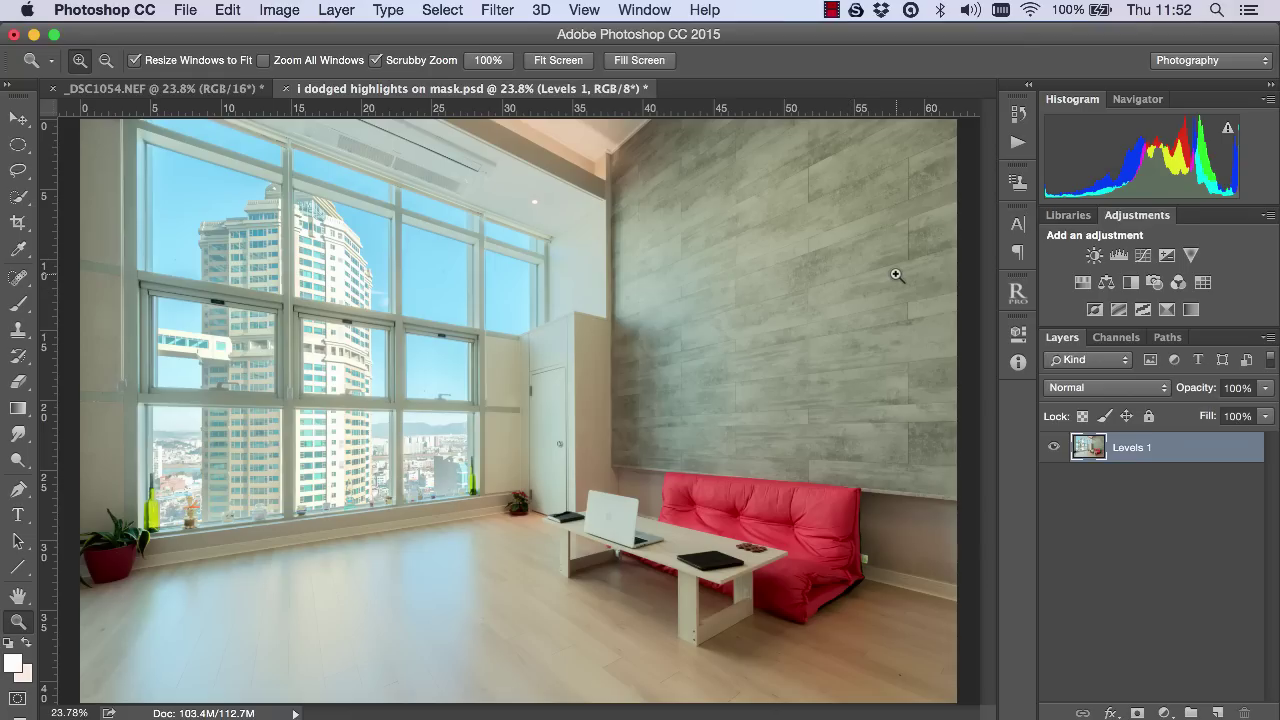
click(188, 93)
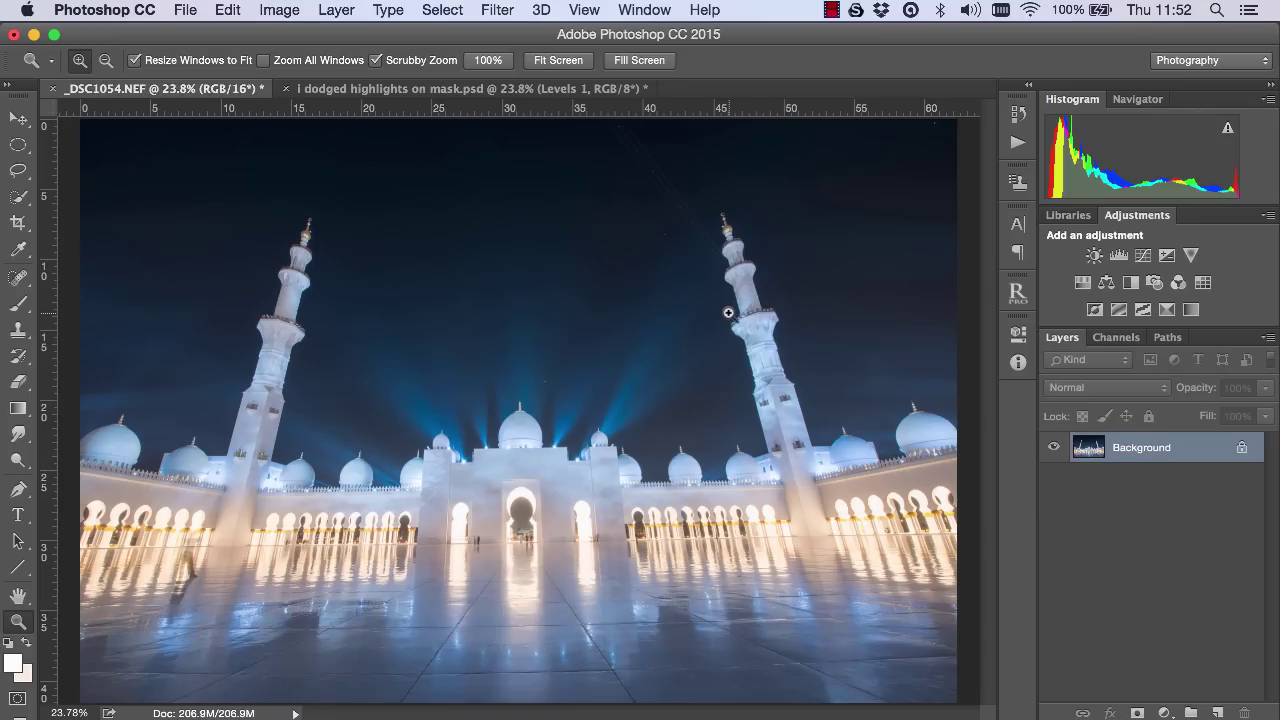
Apply Filter > Adaptive Wide Angle to _DSC1054.NEF, previewing Auto correction at 100% scale.
click(508, 14)
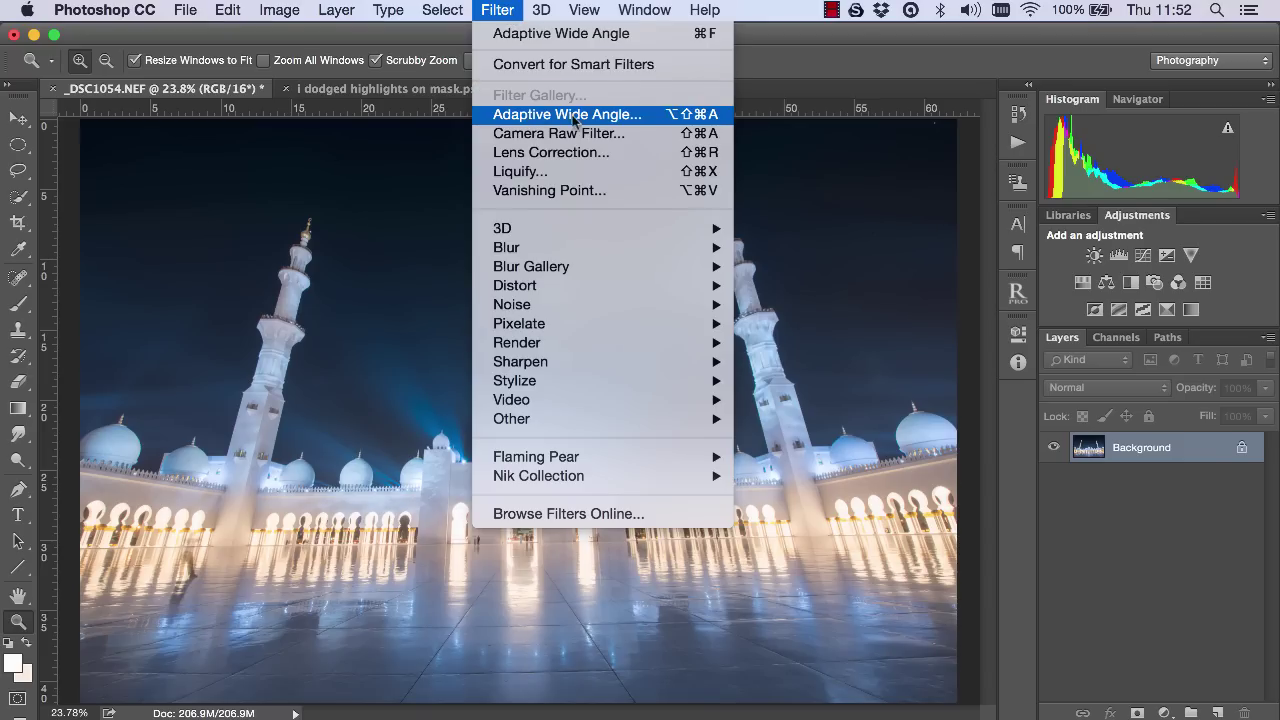
click(617, 124)
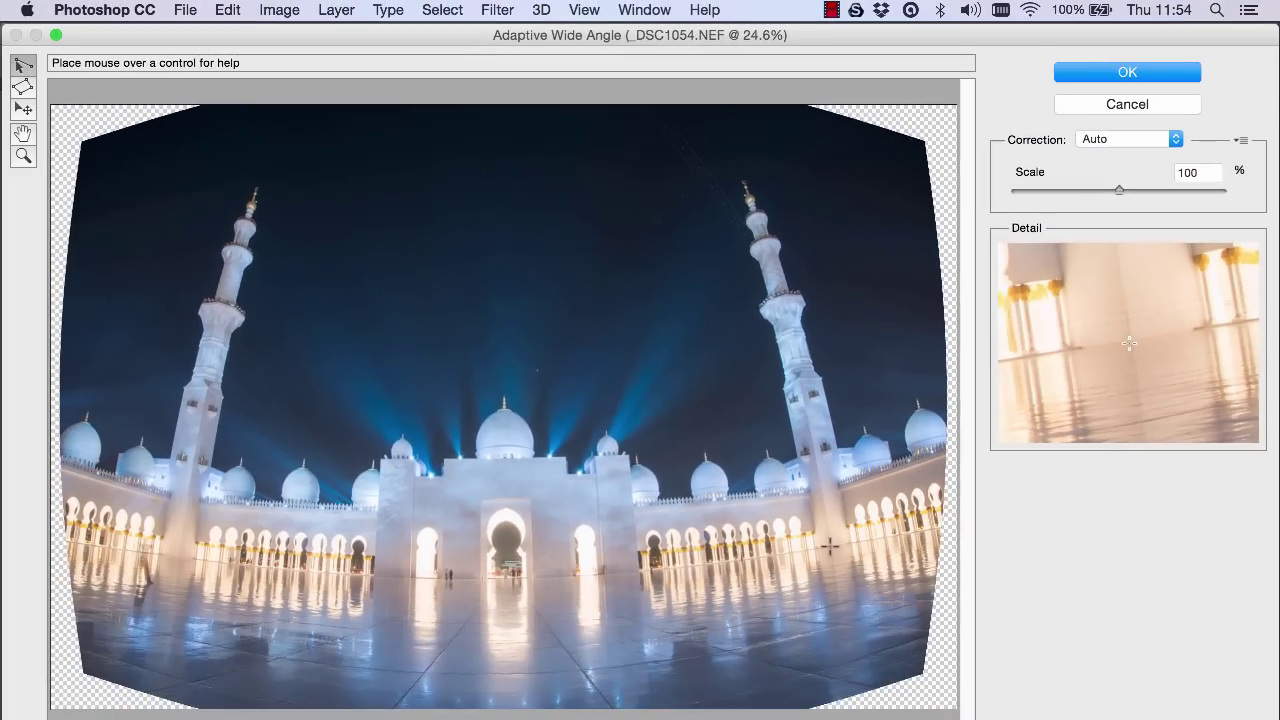
Draw two constraint lines, one along the arcade base and one along the mosque roofline.
click(705, 632)
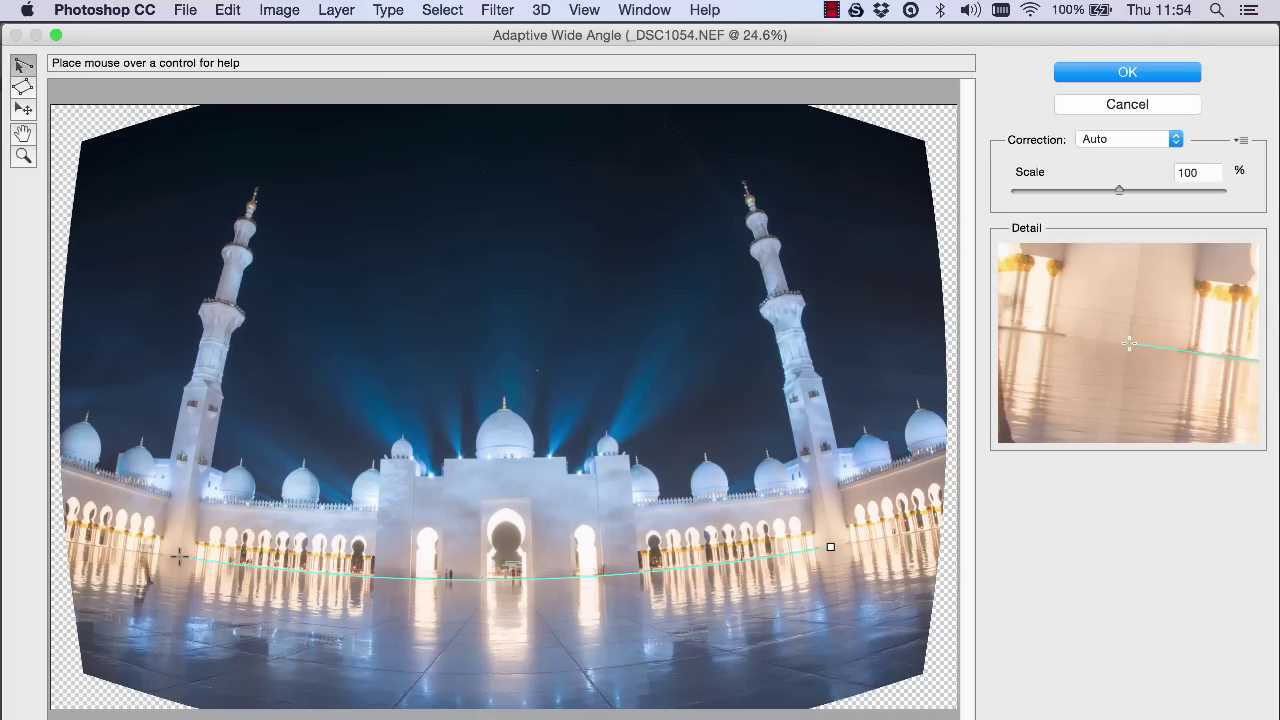
click(180, 556)
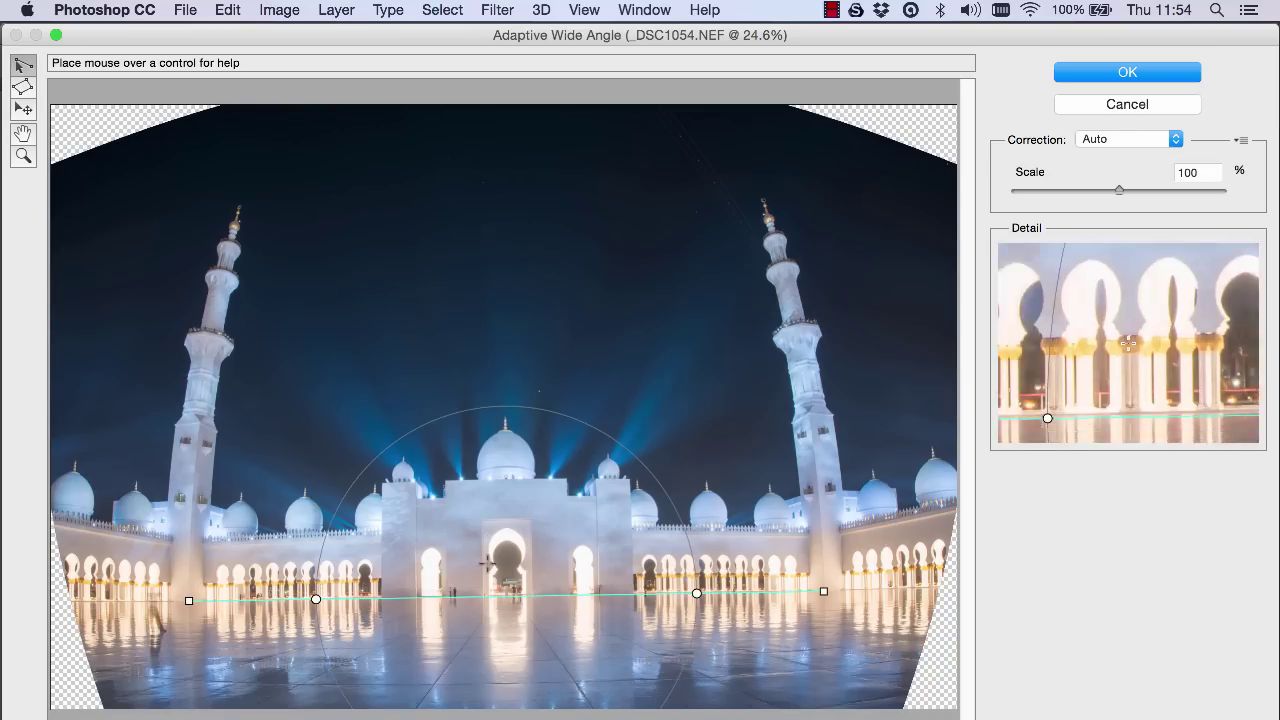
click(808, 536)
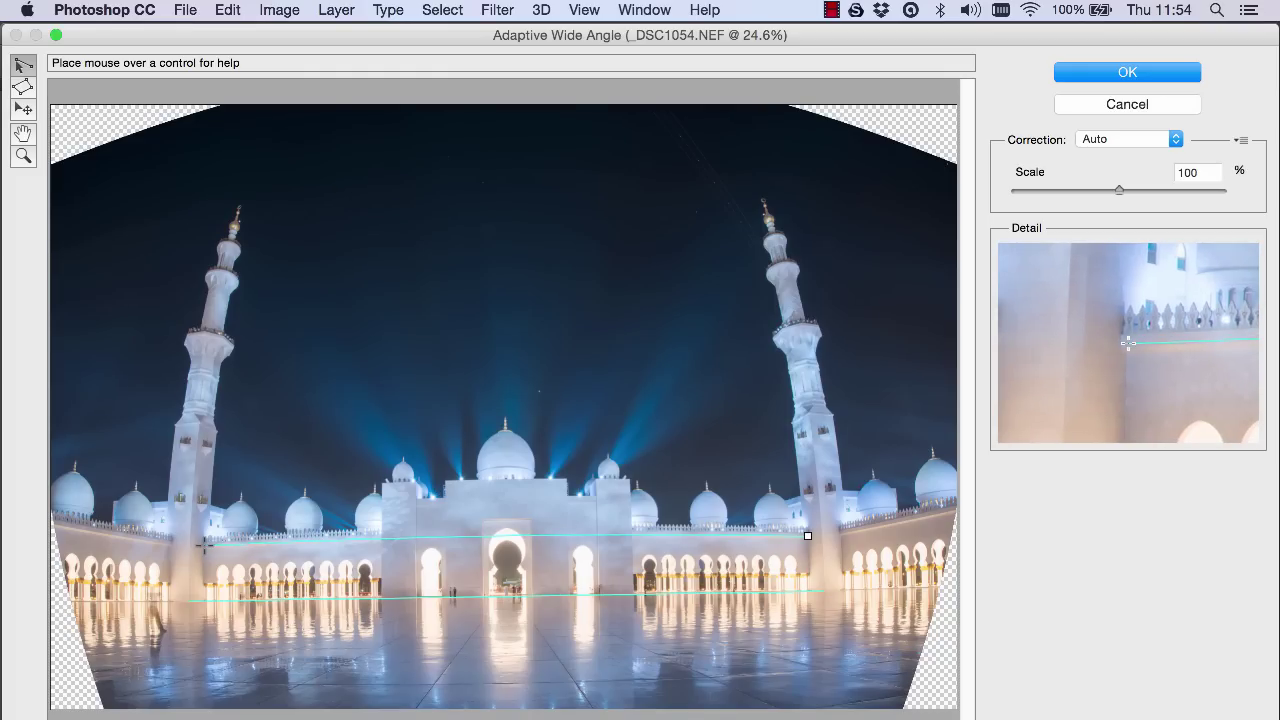
click(201, 544)
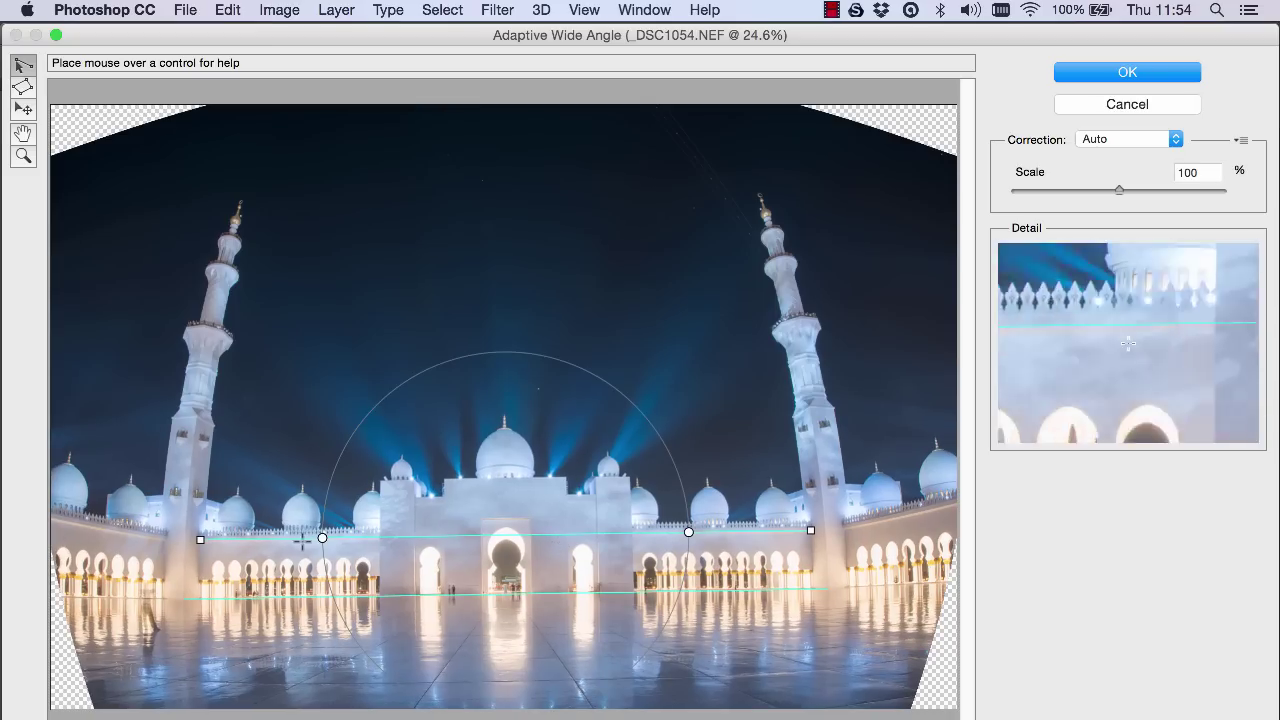
Delete the roofline constraint and then the arcade-base constraint.
right_click(322, 539)
key(Escape)
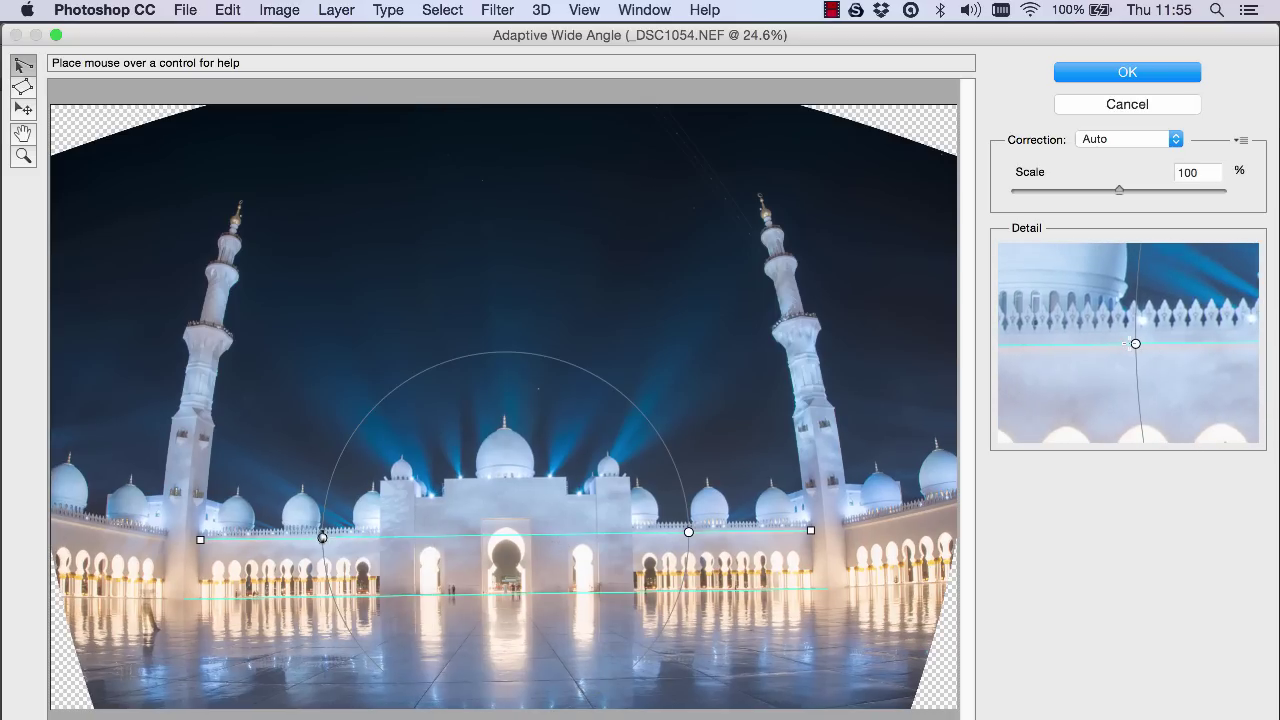
key(BackSpace)
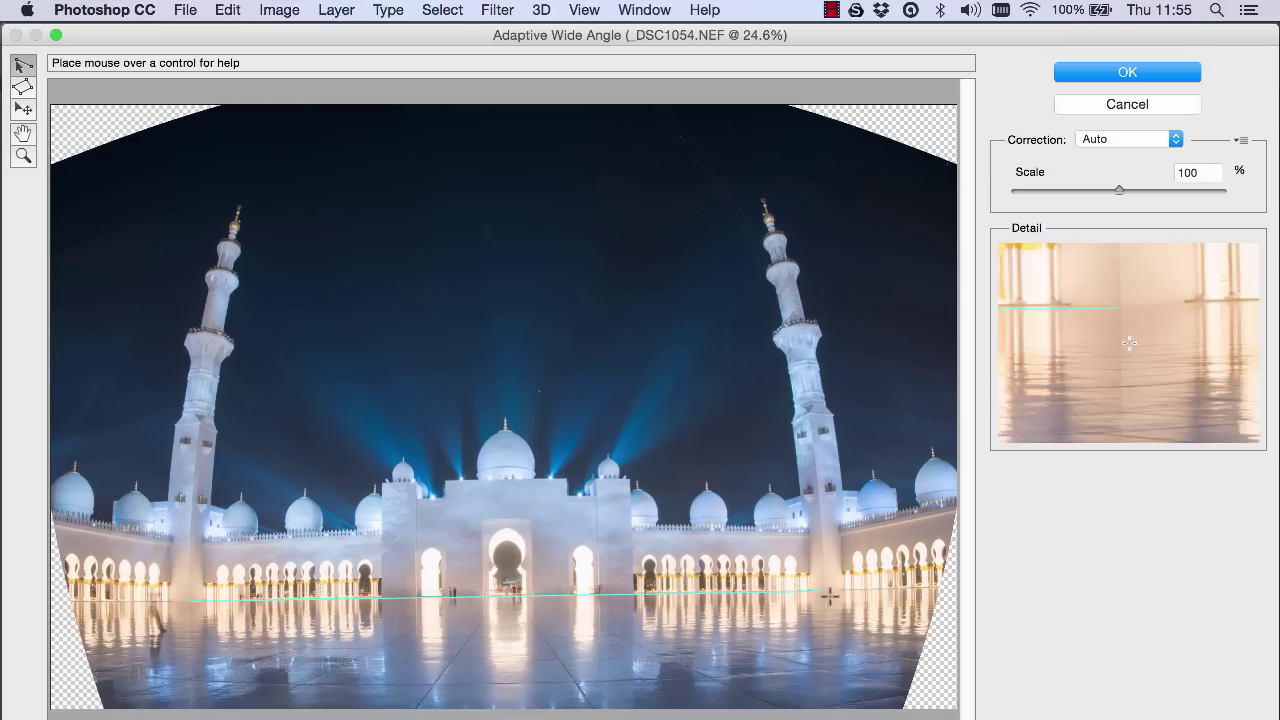
click(822, 591)
key(BackSpace)
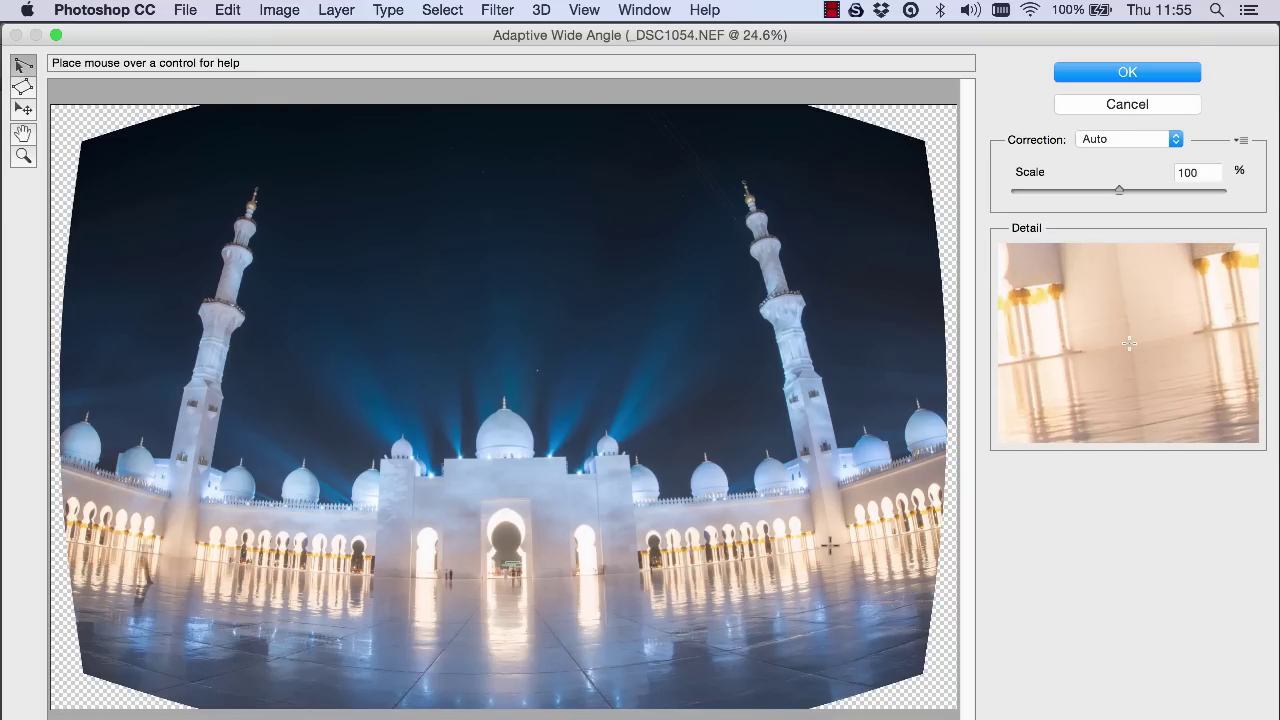
Begin a new constraint line at the right end of the arcade base.
click(830, 545)
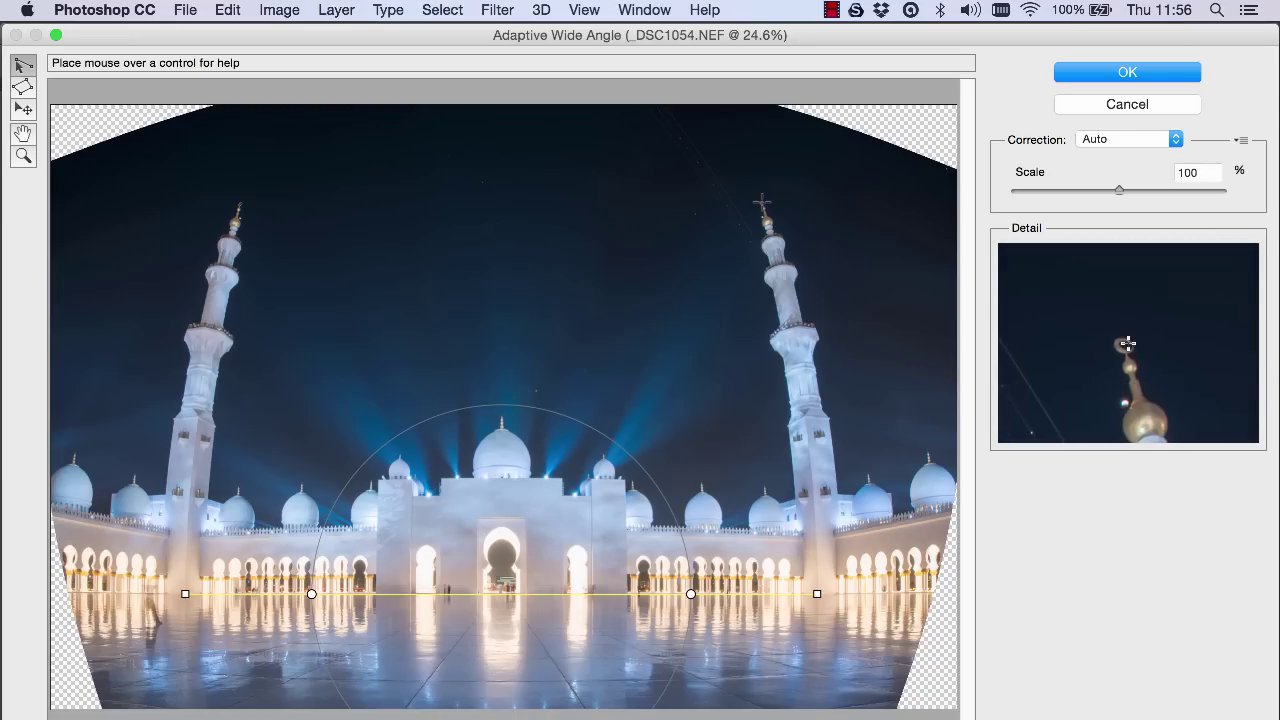
Add vertical constraints from each minaret's tip to the bottom edge and start a foreground floor line.
click(761, 203)
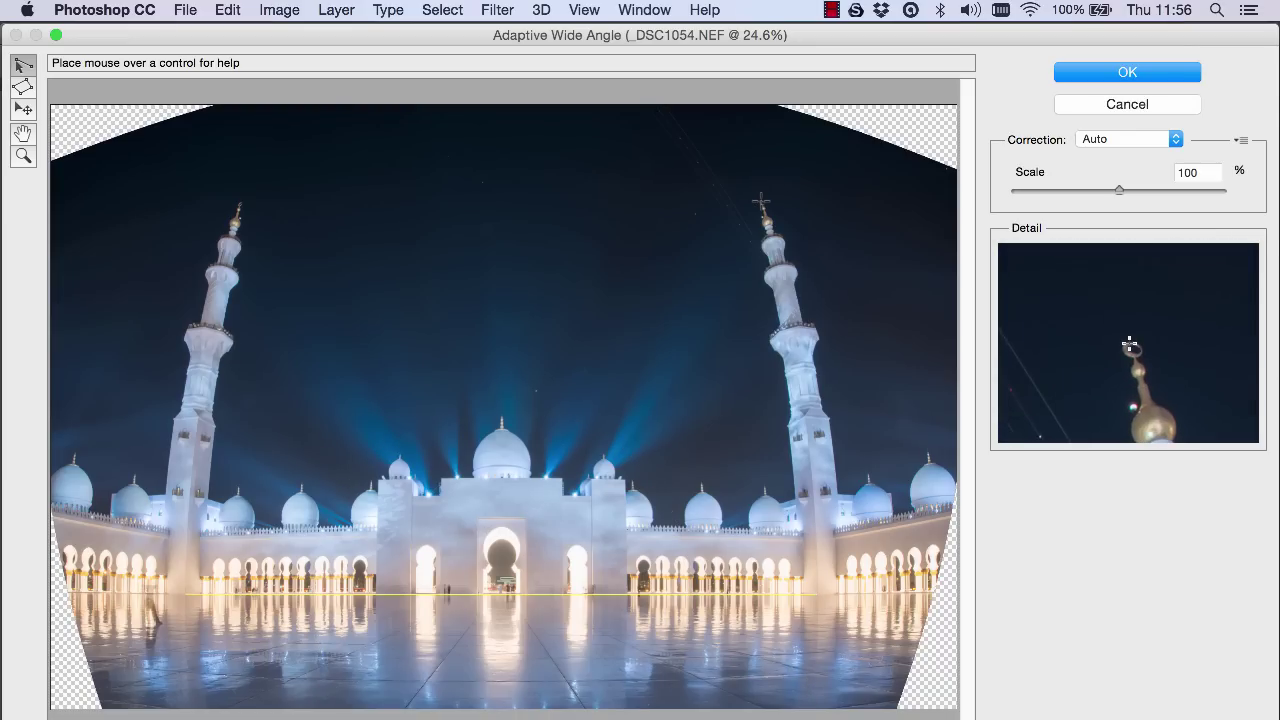
click(761, 203)
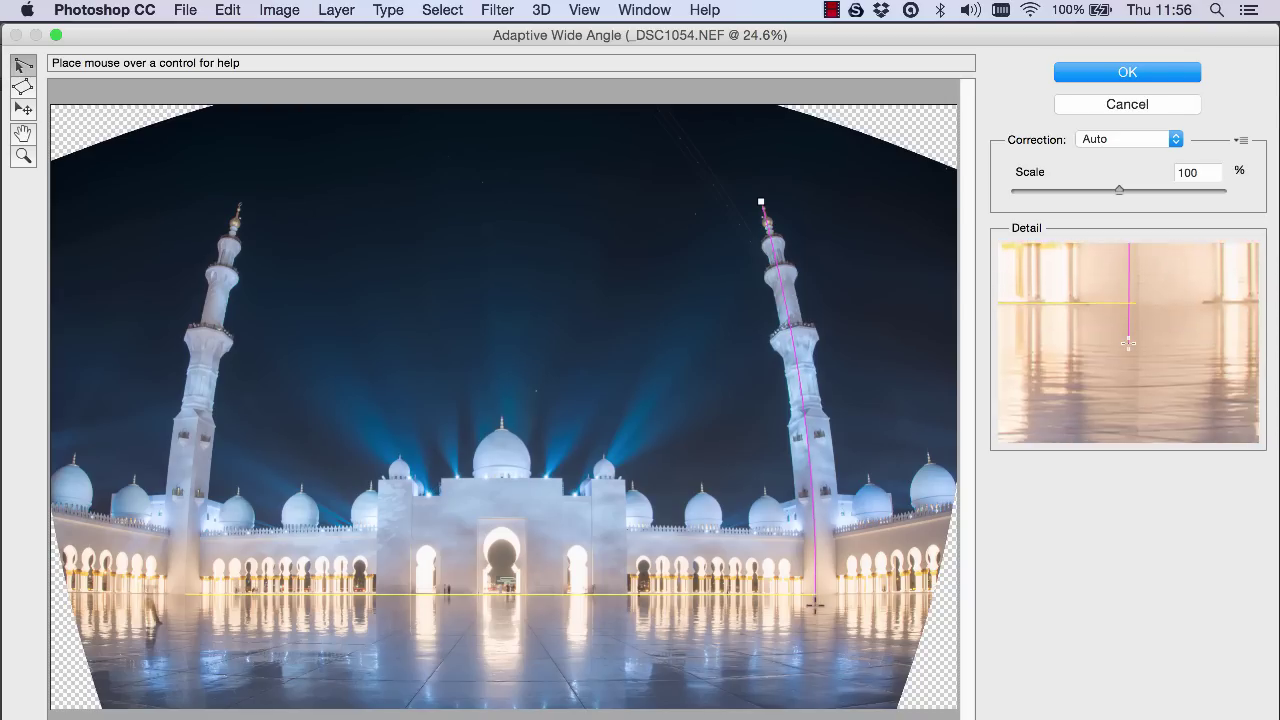
click(813, 707)
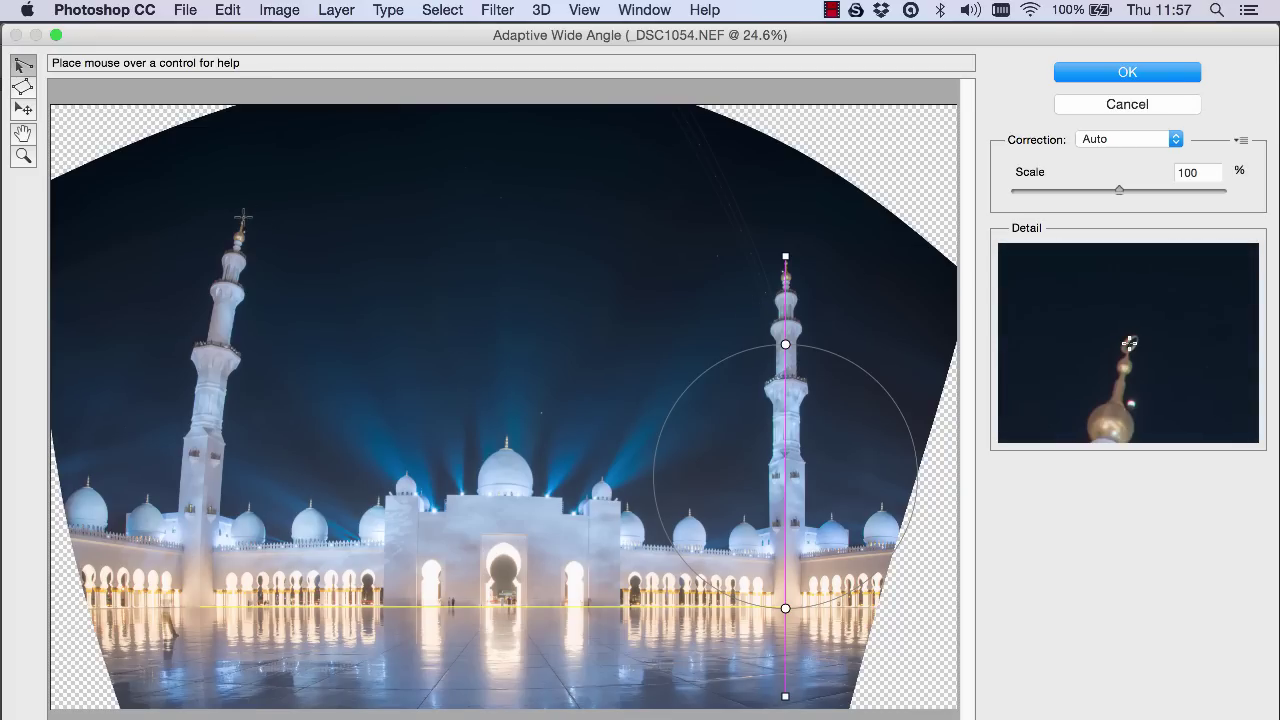
click(243, 217)
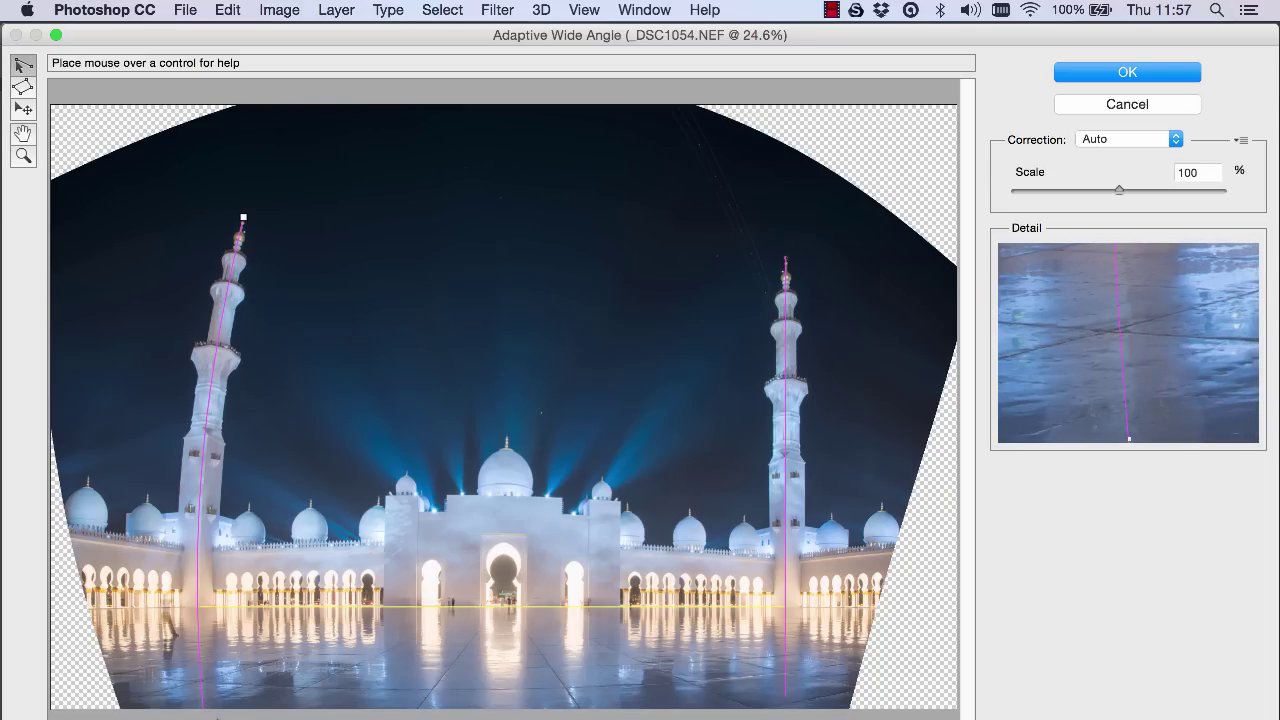
click(203, 708)
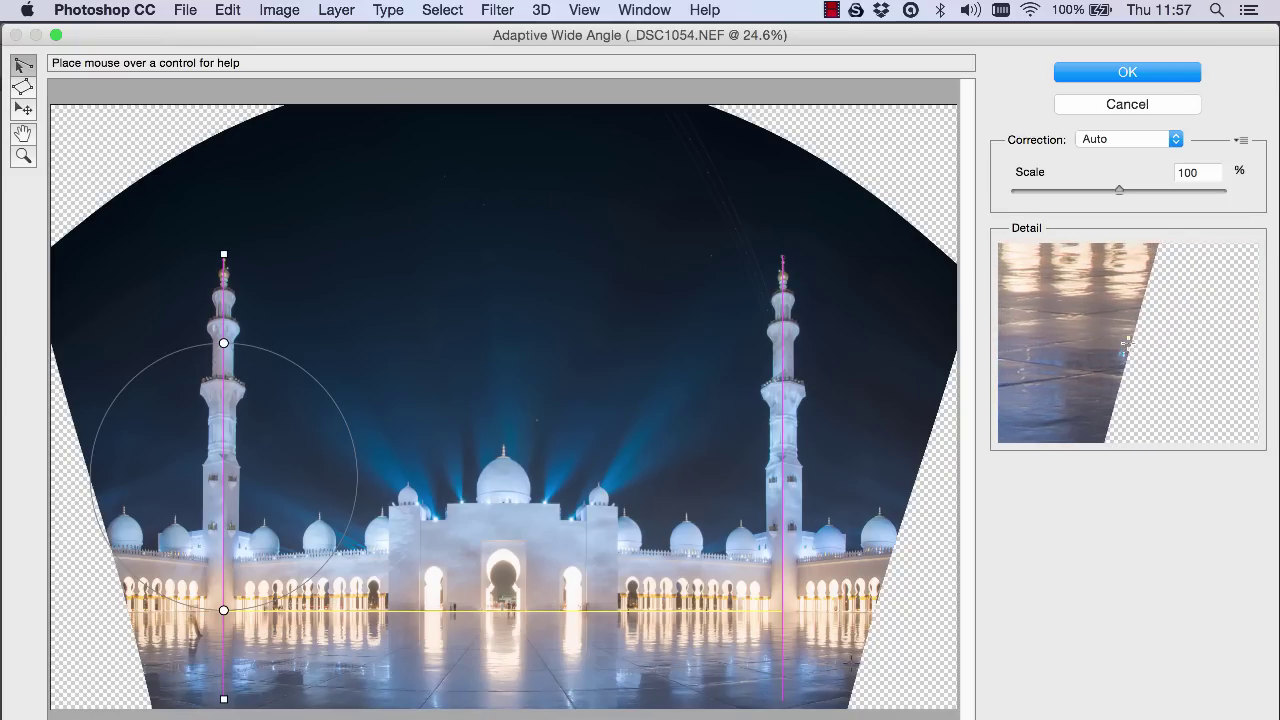
click(857, 663)
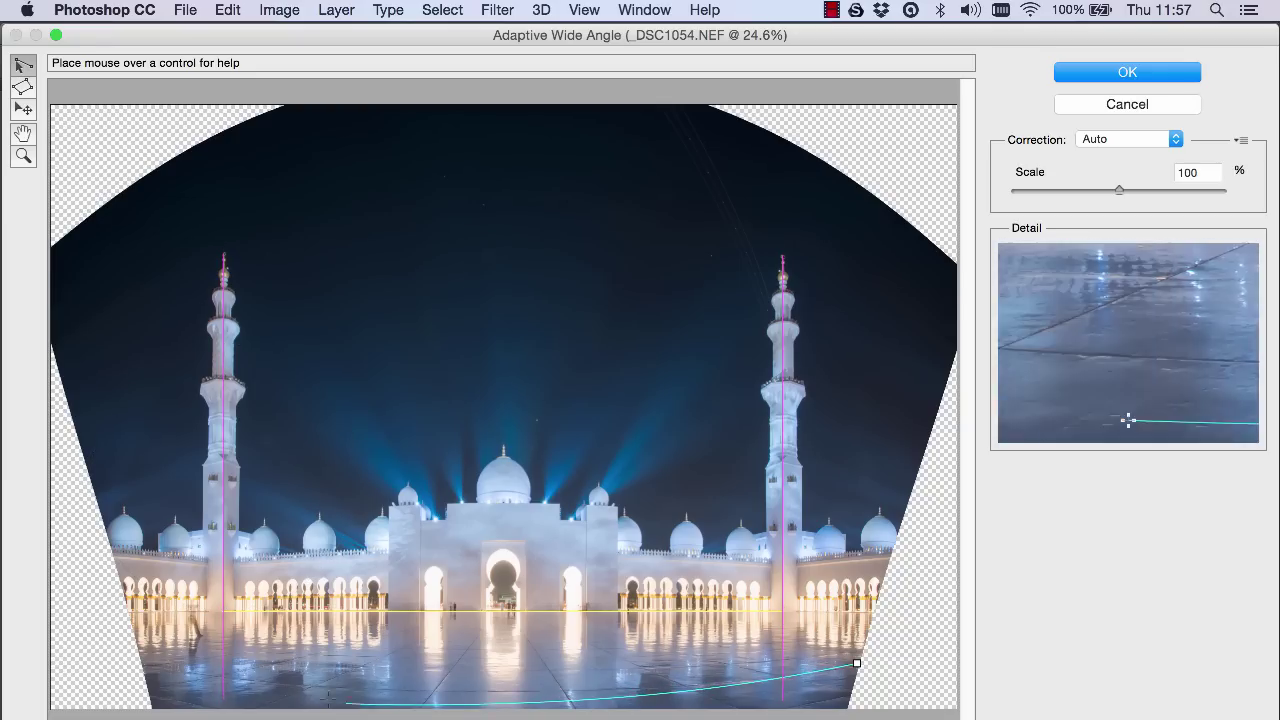
Finish the floor constraint, add one along the left arcade base, and begin the right arcade base line.
click(141, 668)
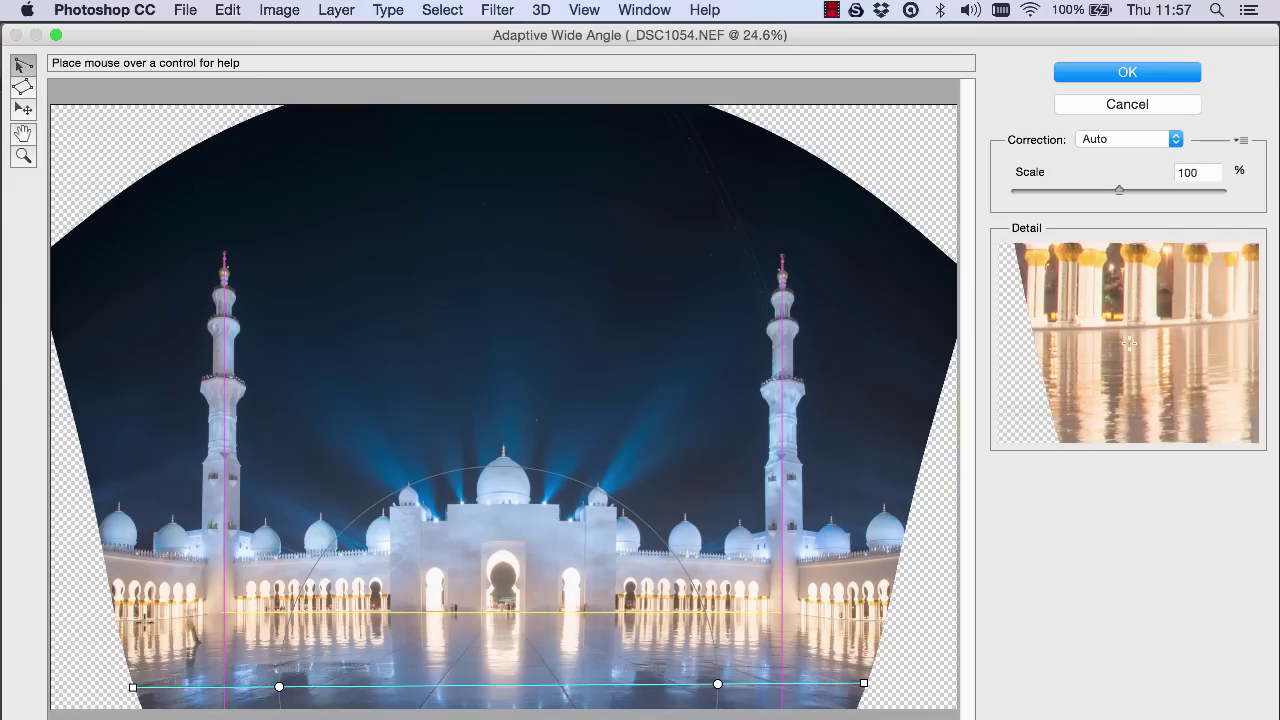
click(204, 614)
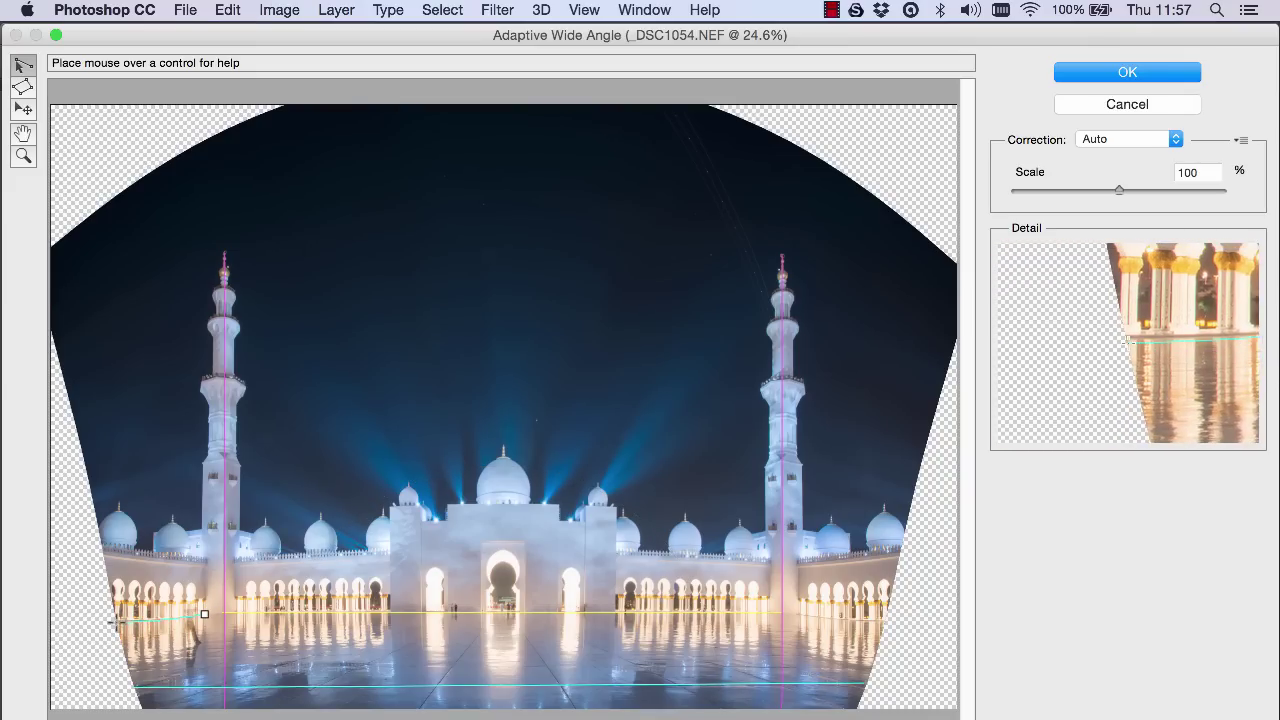
click(116, 622)
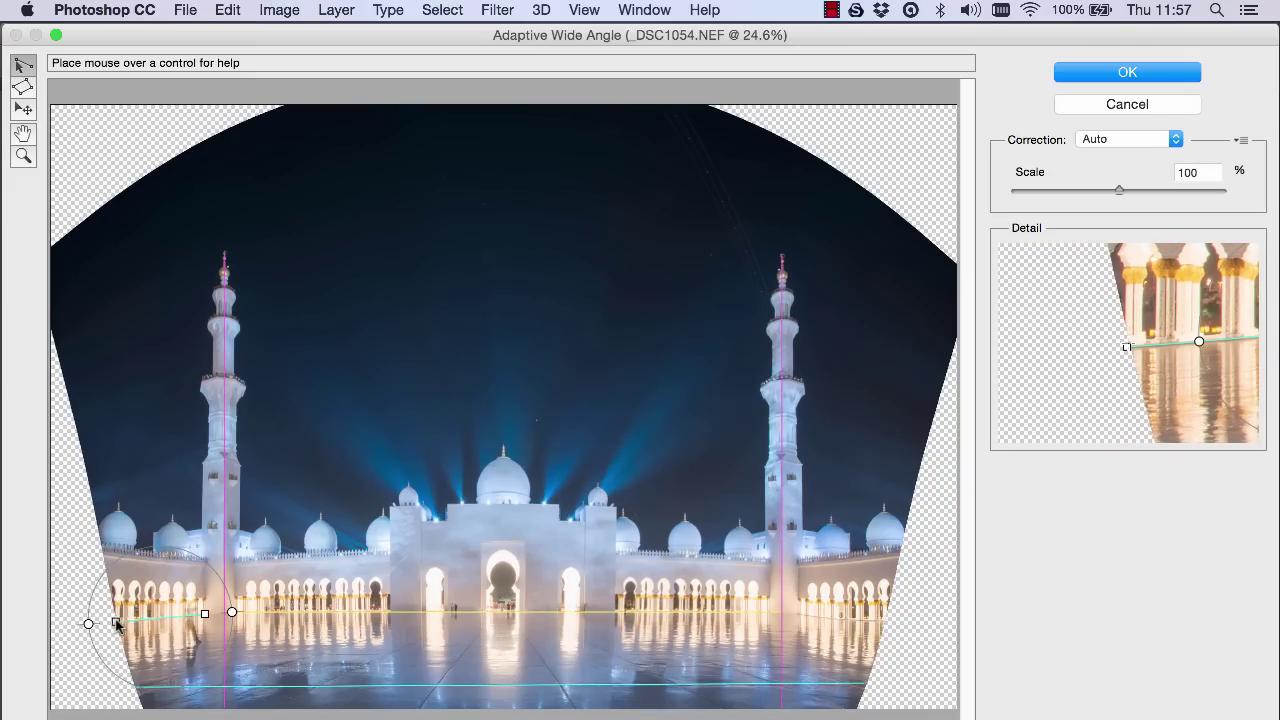
click(797, 613)
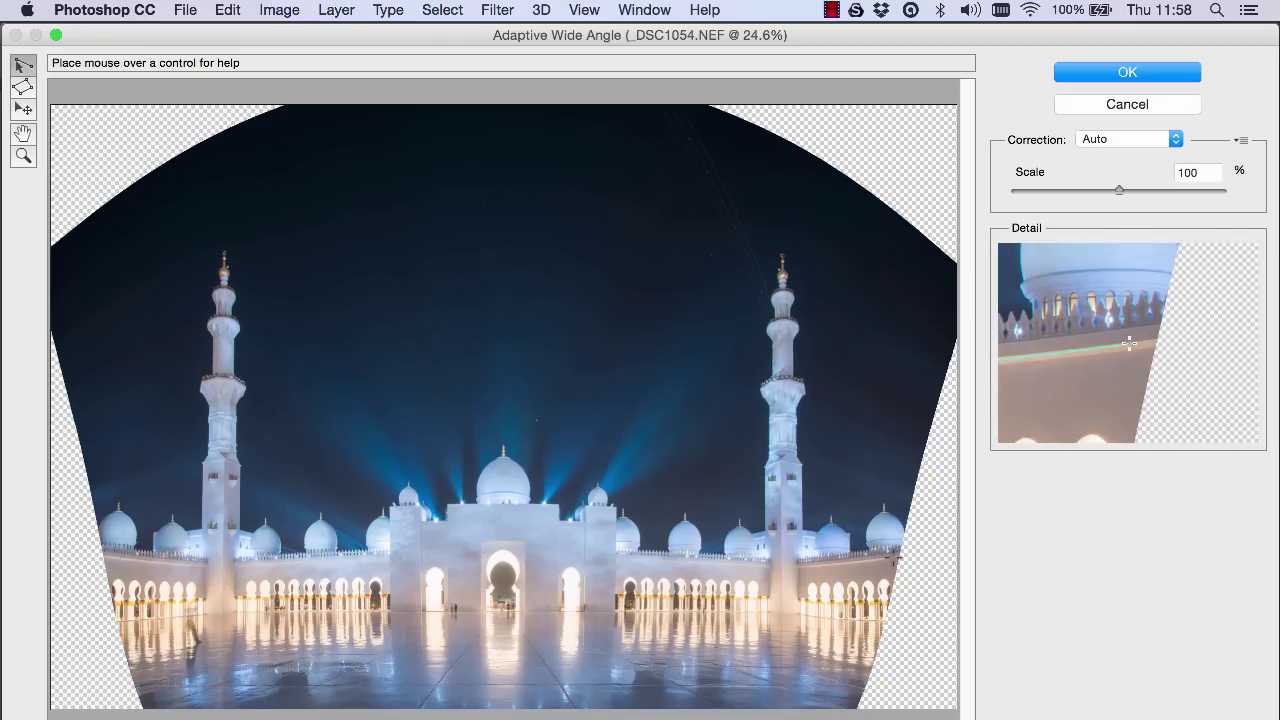
Finish the right arcade base line and constrain the short left-wall roofline and the long arcade roofline.
click(898, 559)
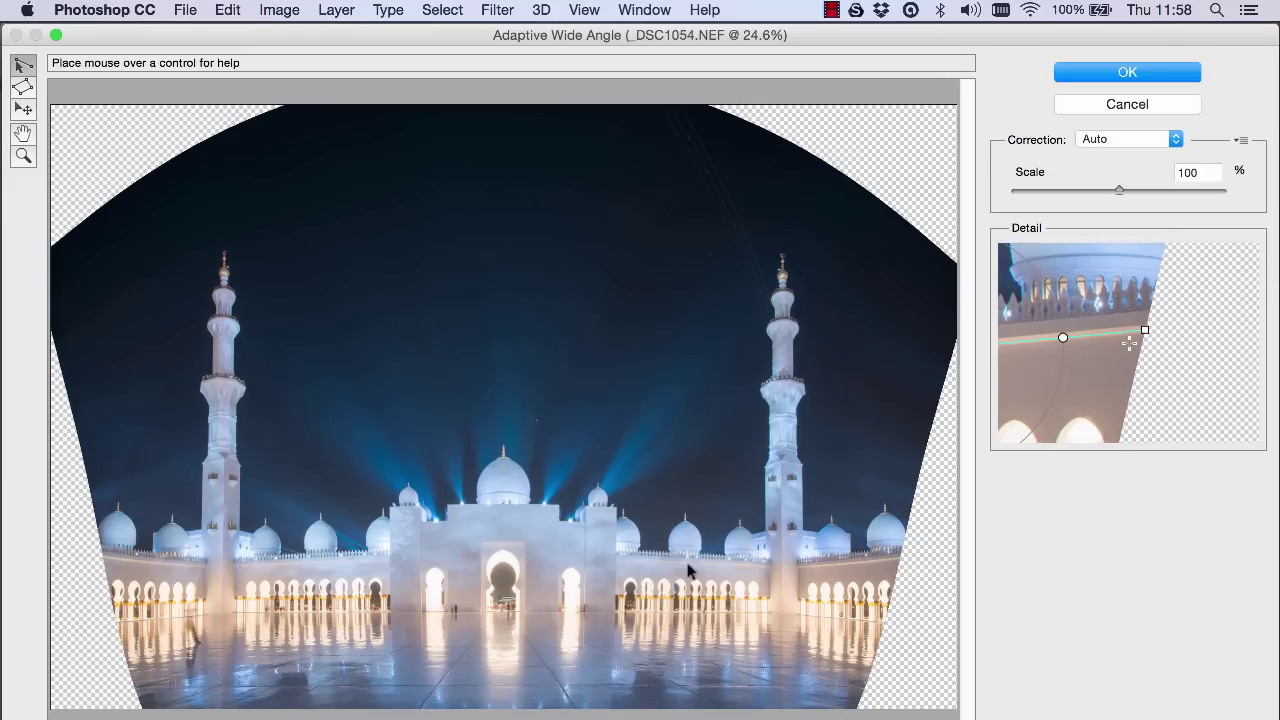
click(103, 558)
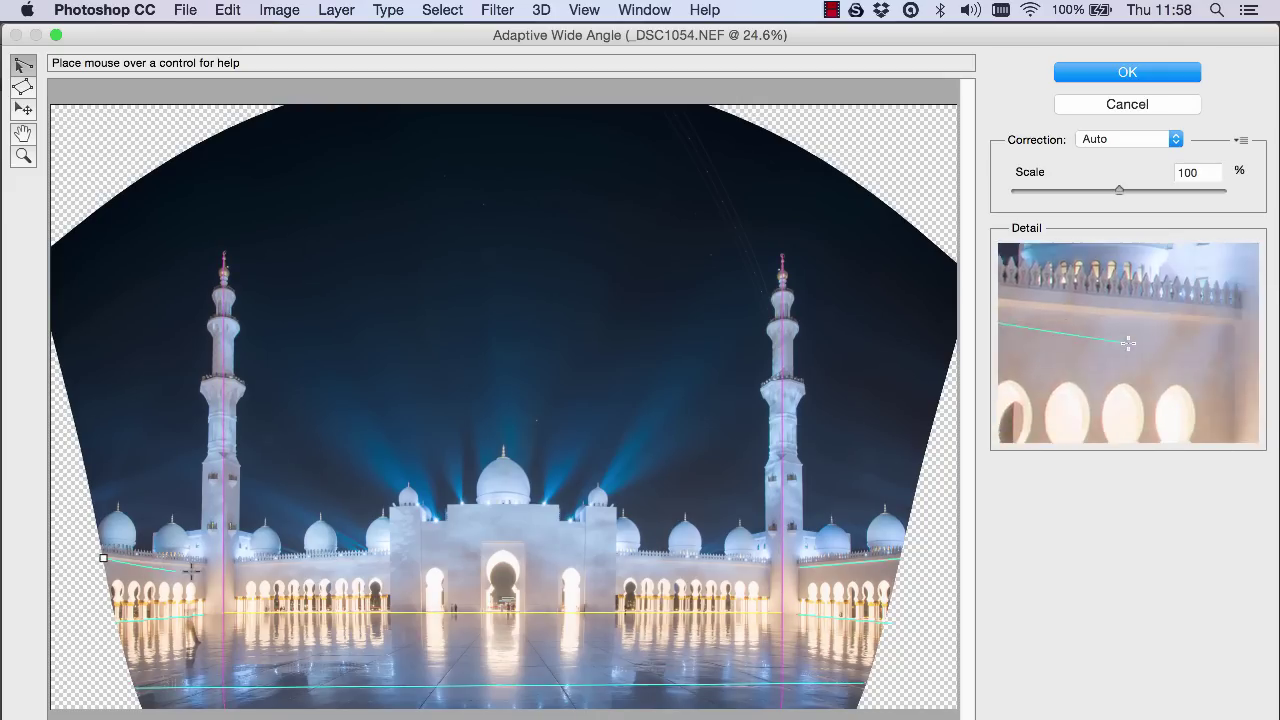
click(205, 566)
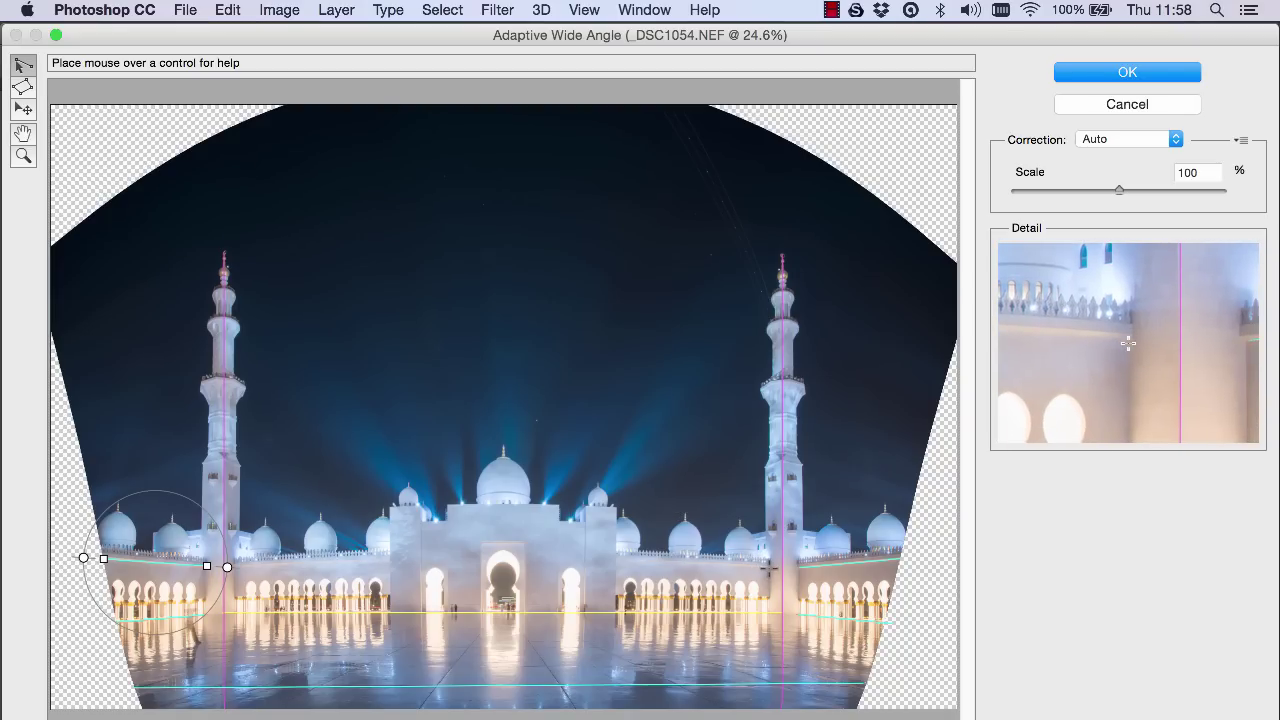
click(768, 567)
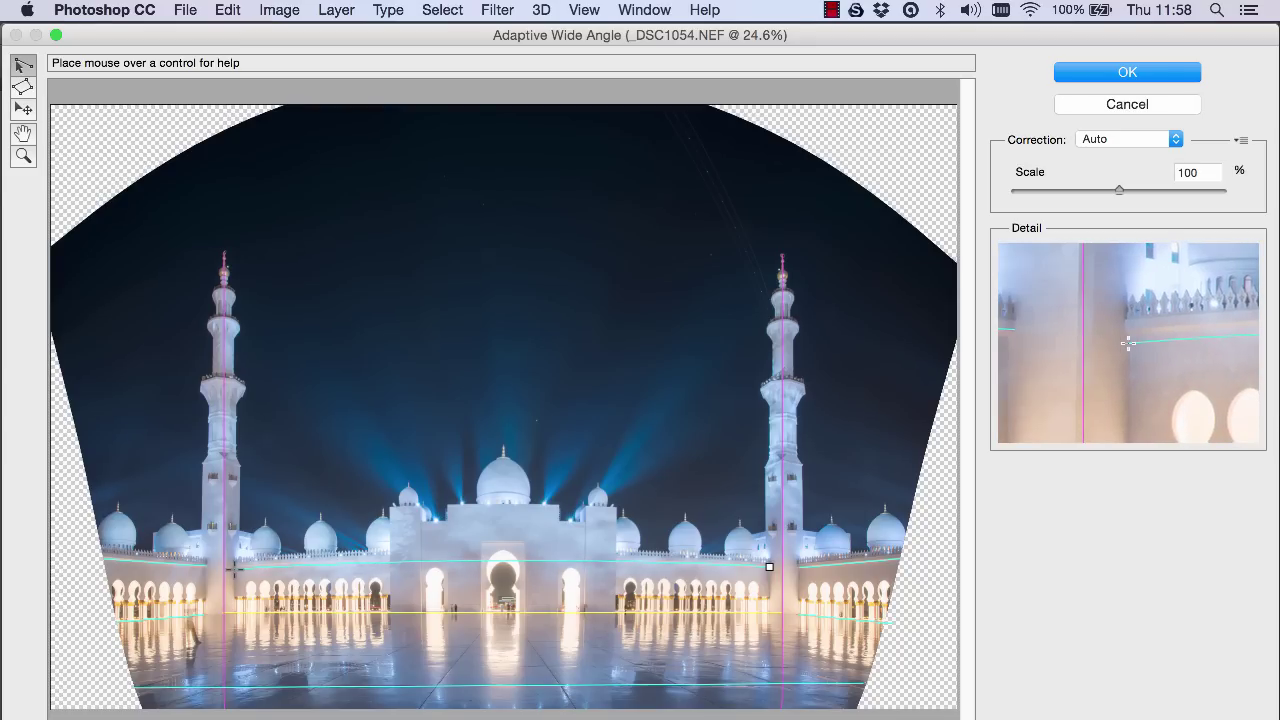
click(234, 566)
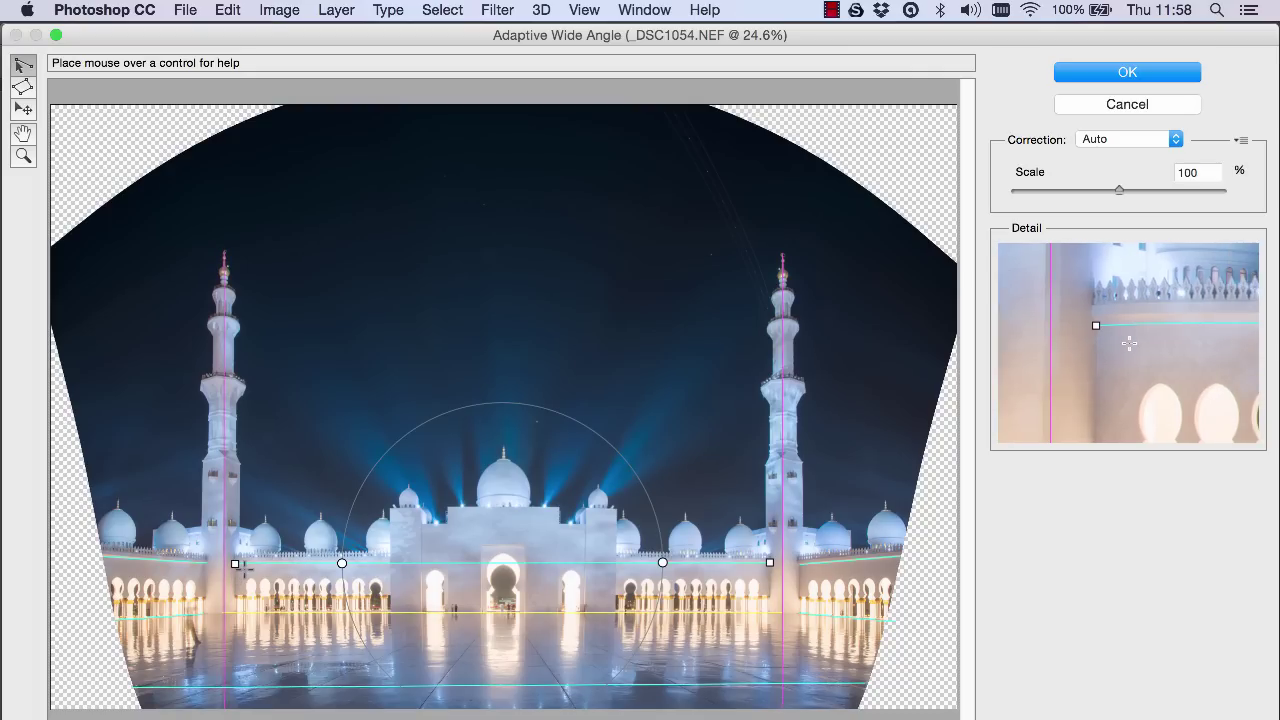
Apply the Adaptive Wide Angle correction, then crop the left, right and top edges inward evenly to cut off the curved transparent borders.
click(1137, 76)
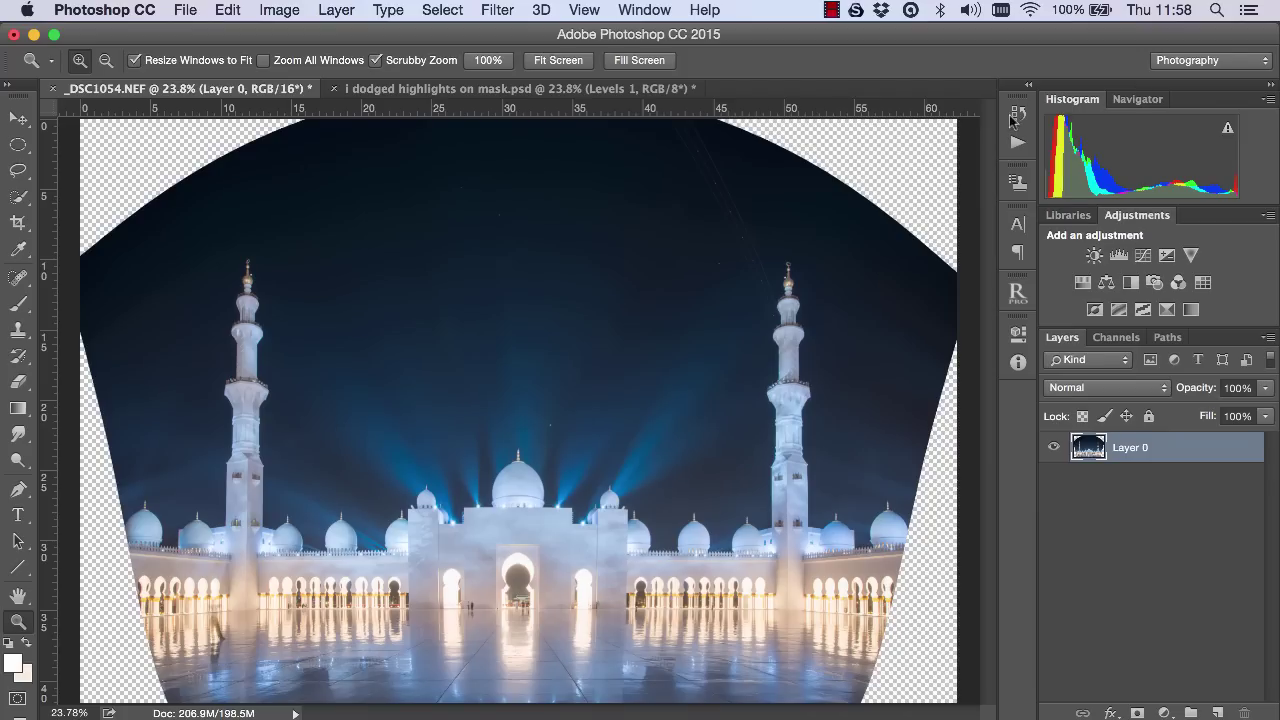
click(17, 222)
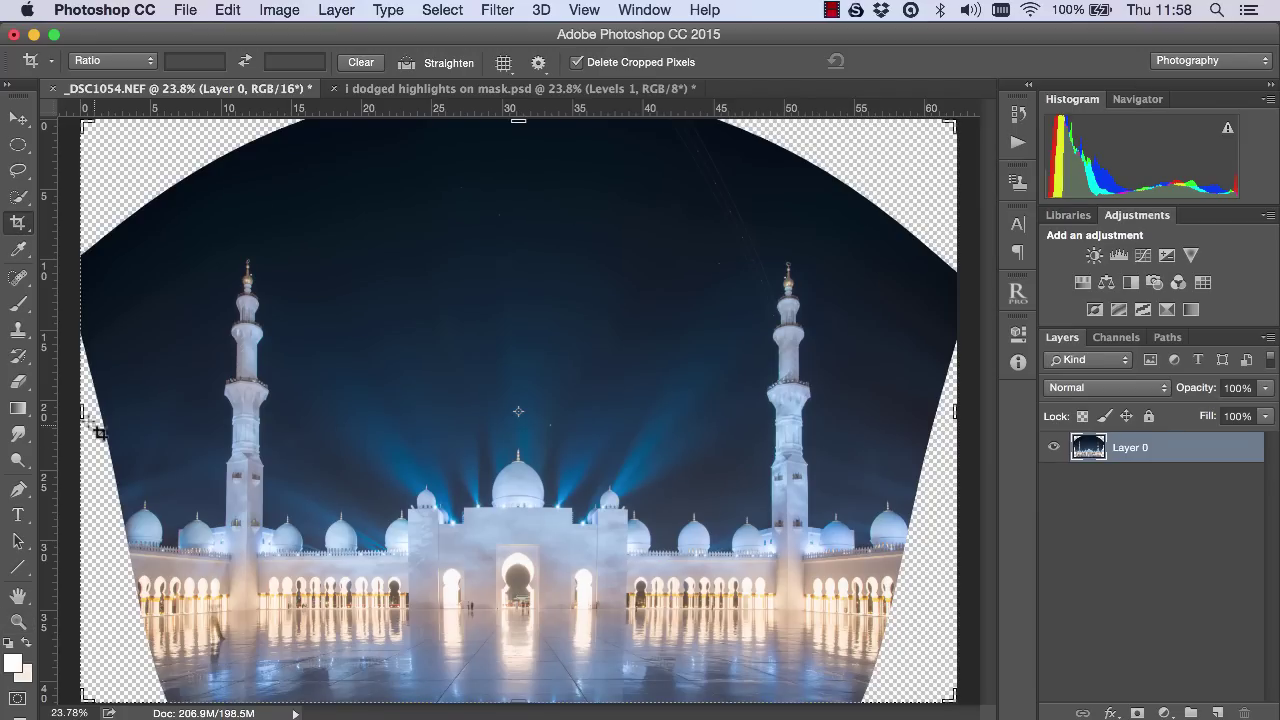
drag(95, 417, 125, 420)
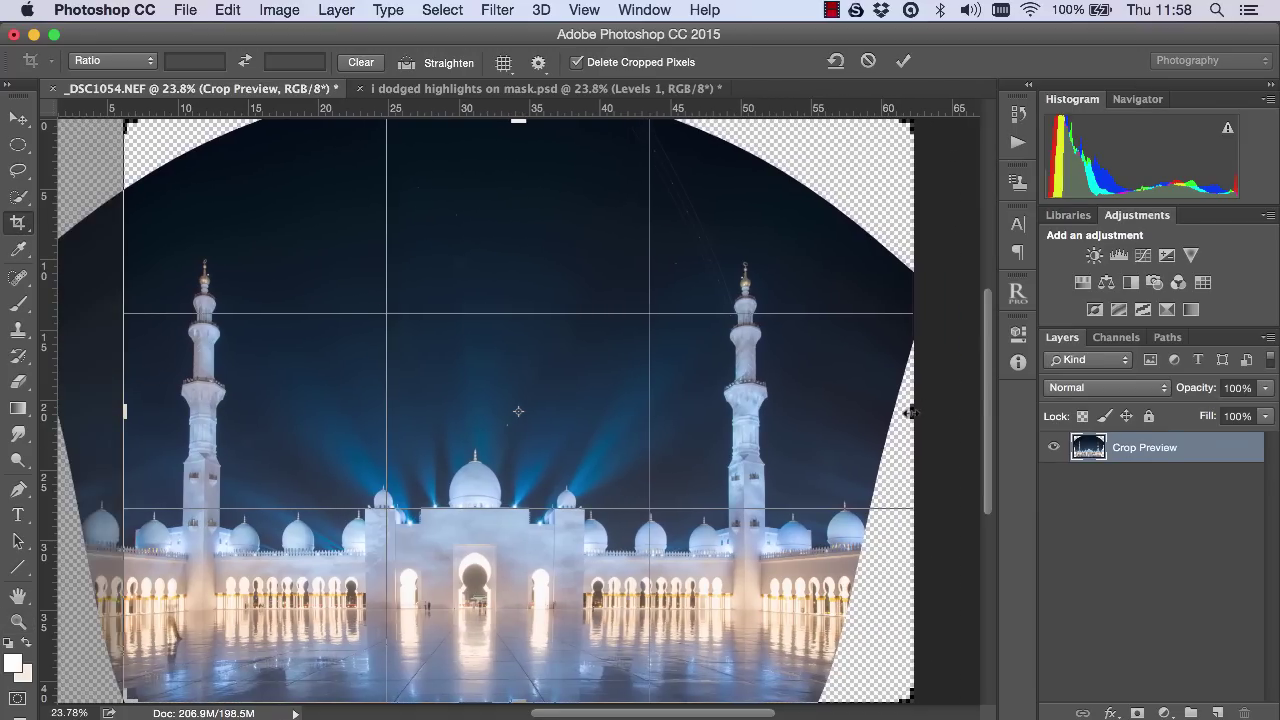
drag(912, 412, 864, 416)
drag(172, 410, 175, 410)
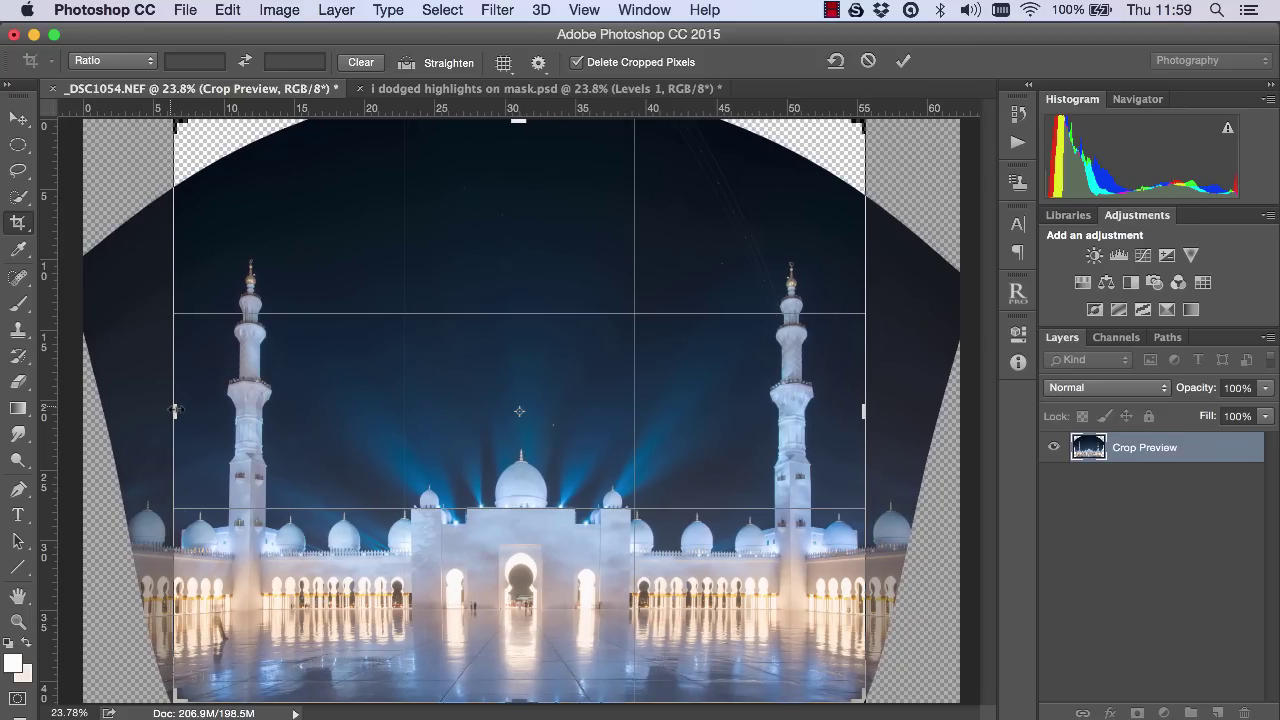
drag(518, 121, 519, 175)
key(Return)
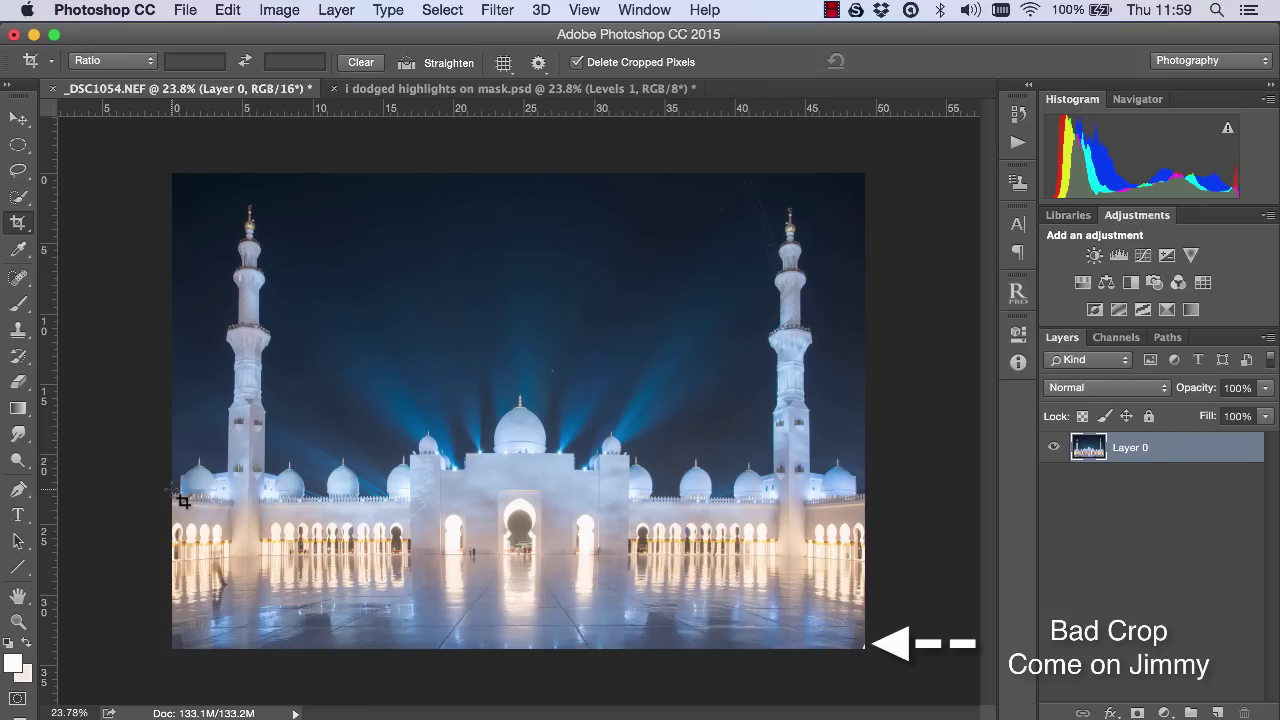
Fit the cropped mosque photo to the screen, glance at the room photo, and browse the Filter menu without choosing anything.
click(18, 621)
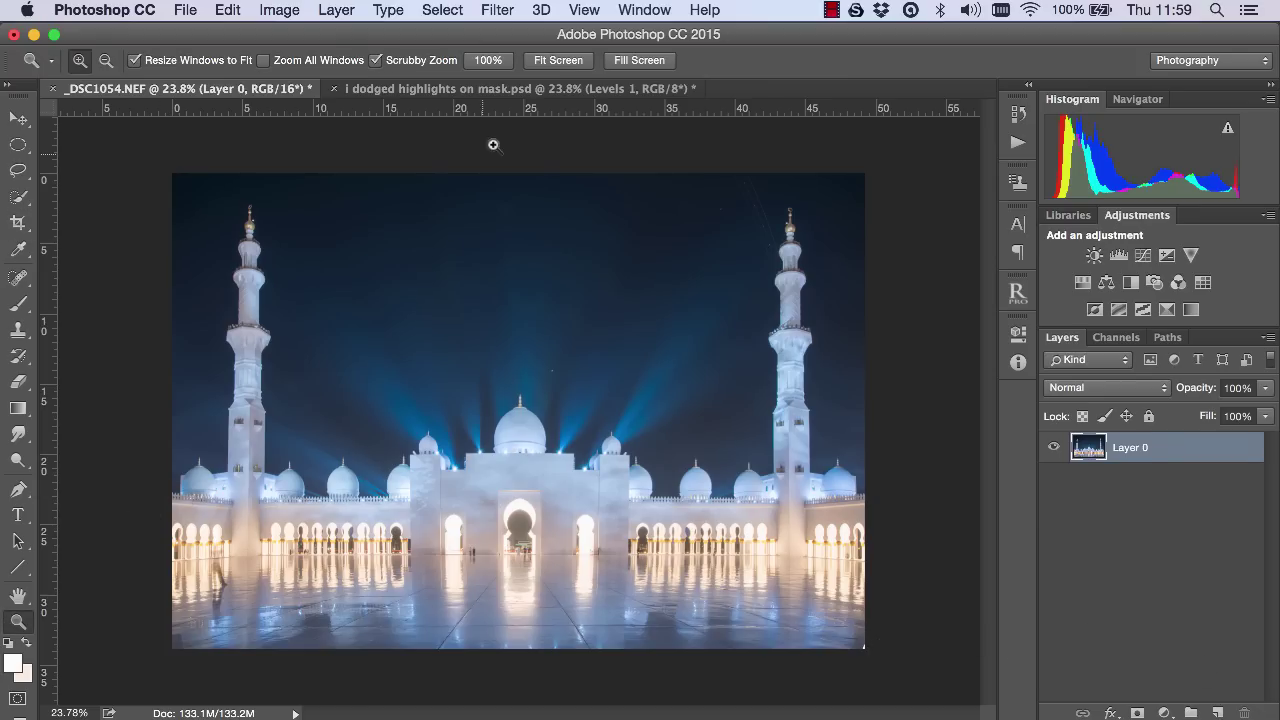
click(573, 65)
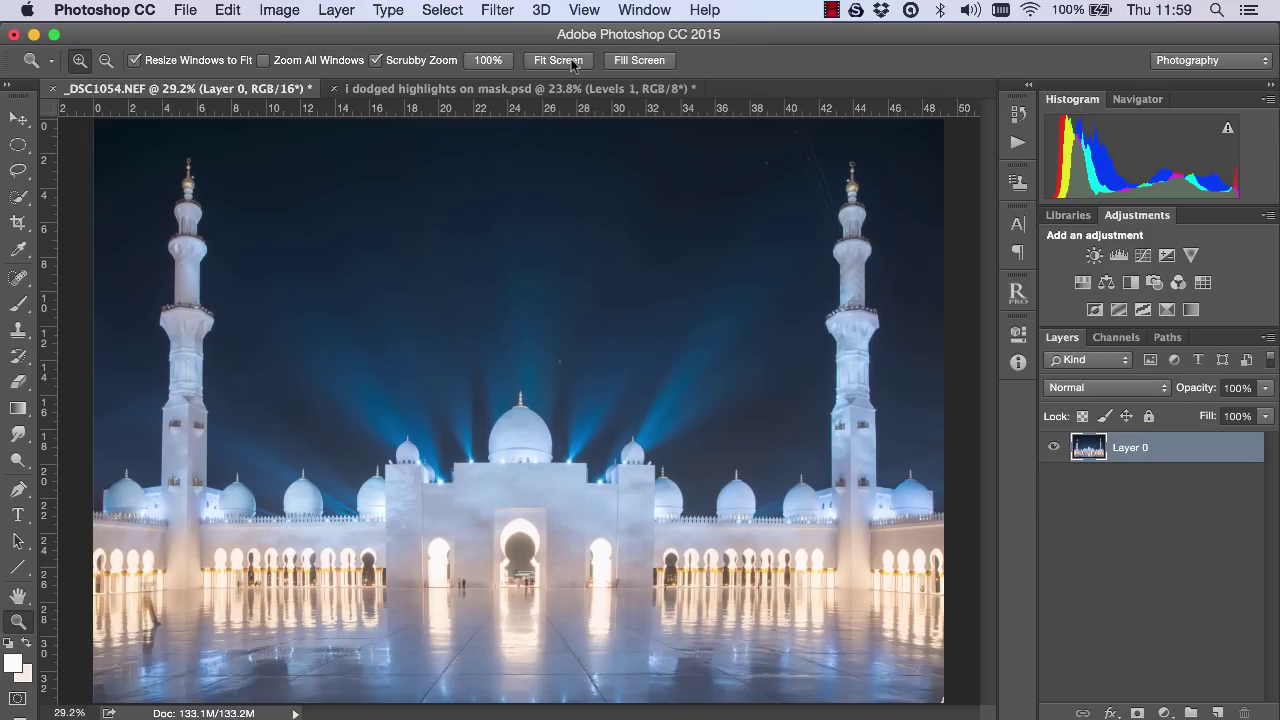
click(482, 89)
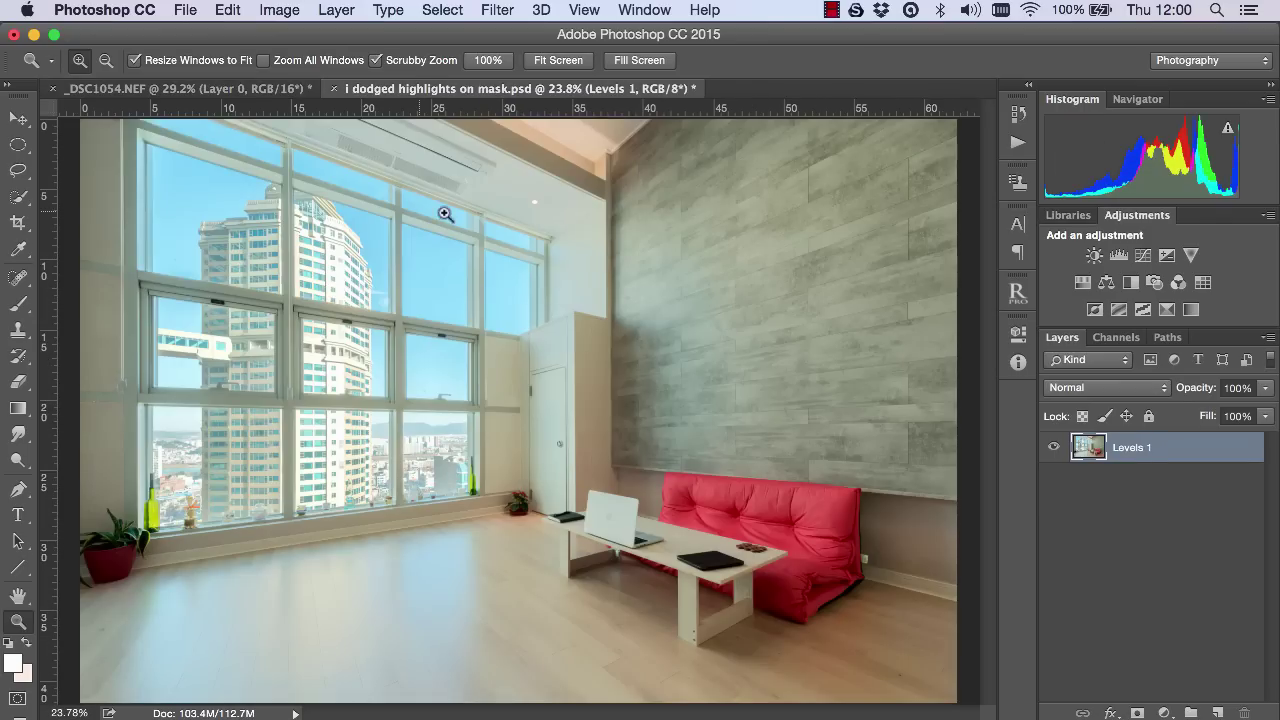
click(245, 88)
click(495, 10)
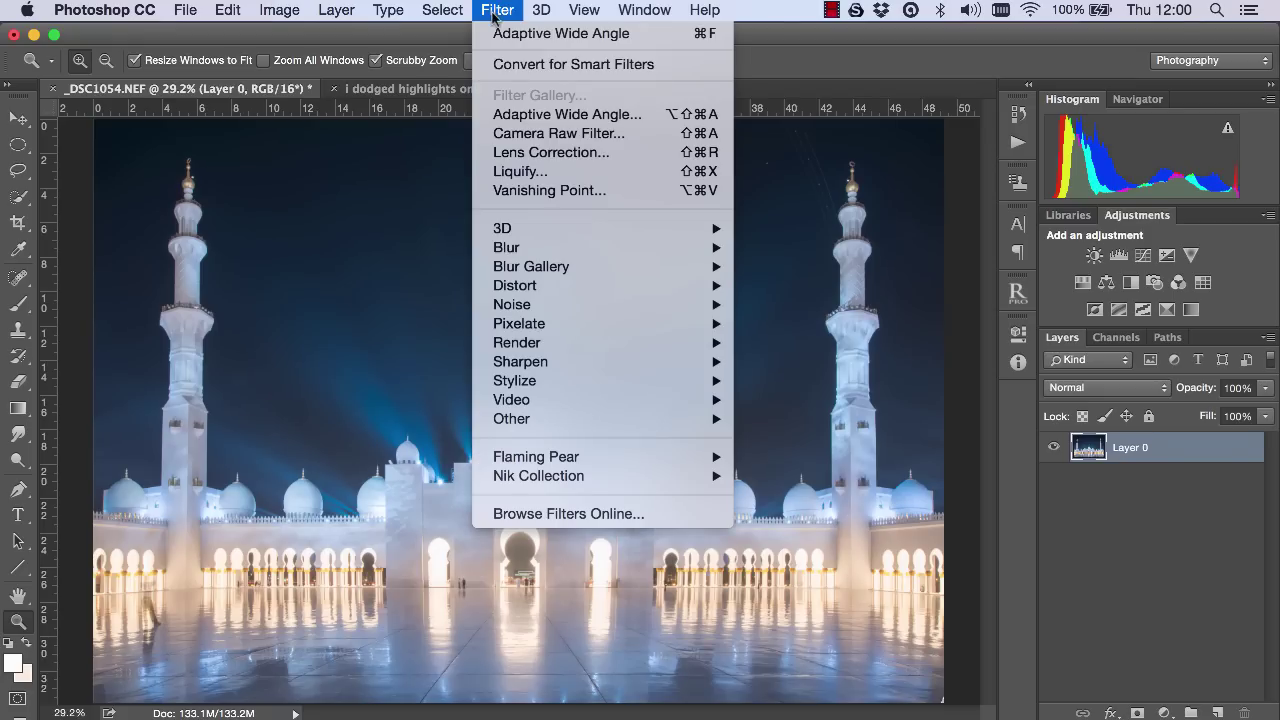
click(508, 8)
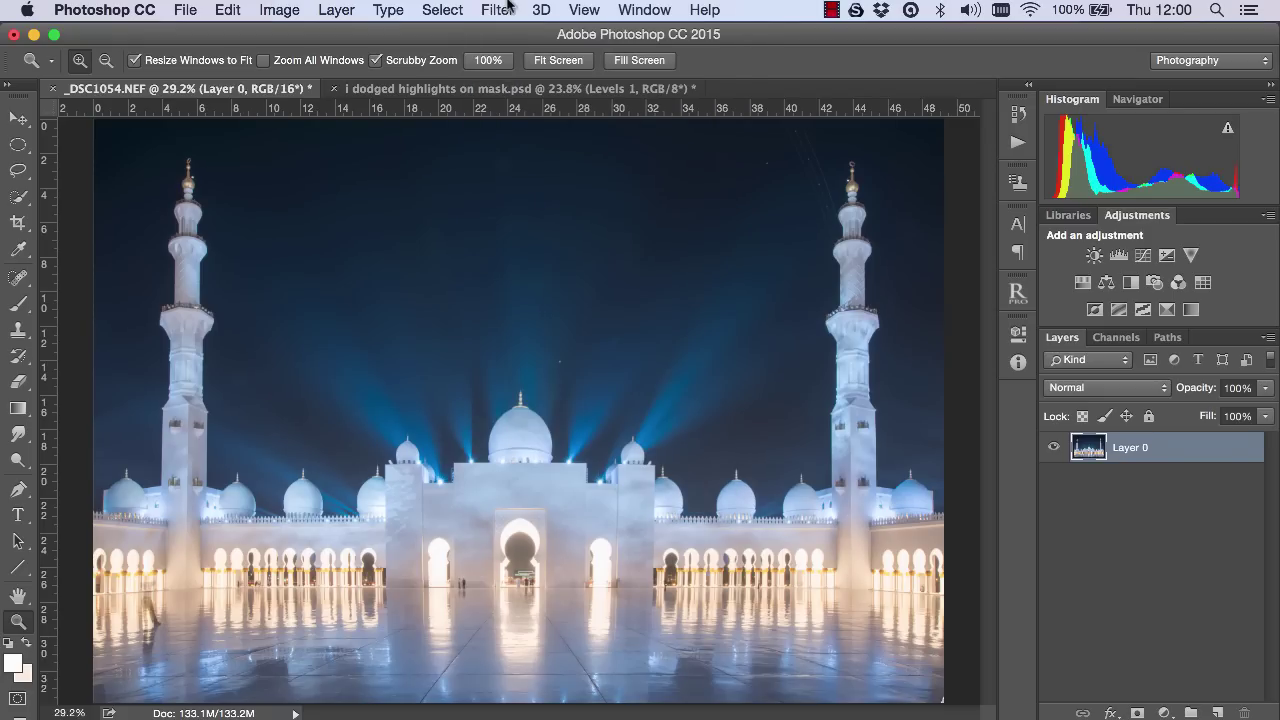